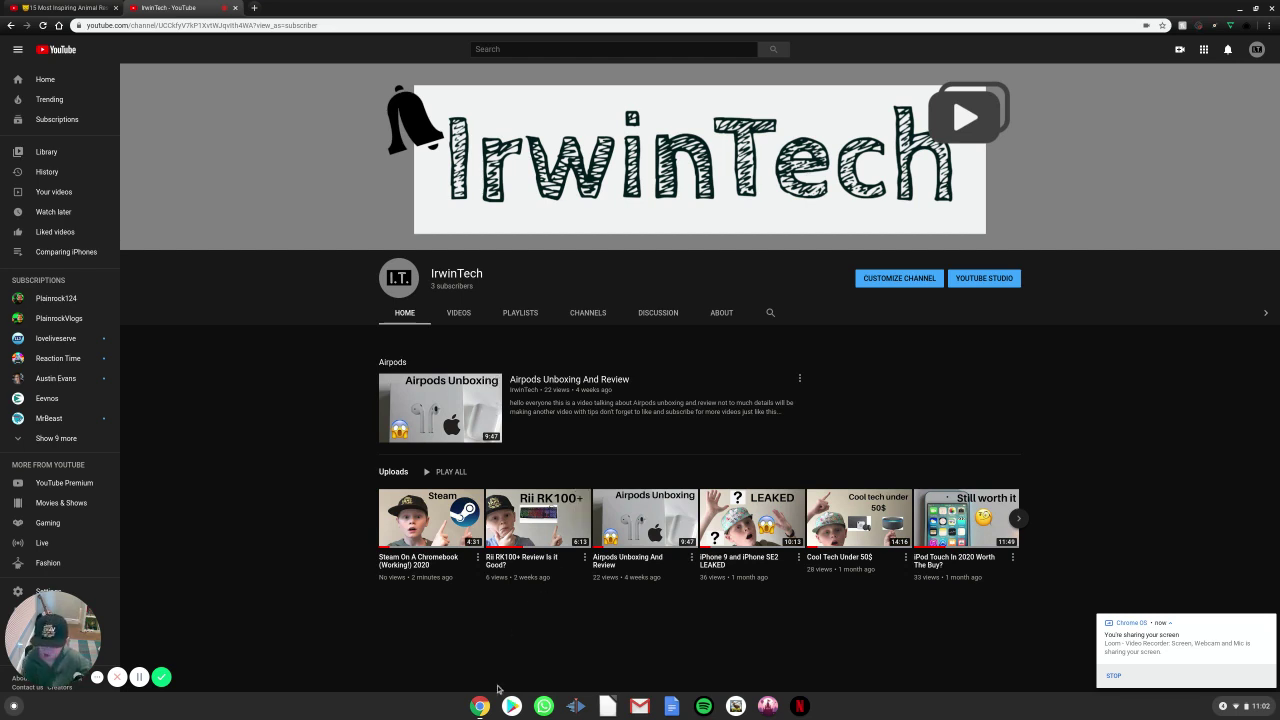
Check the Linux (Beta) page and its container details in Settings, then close Settings.
key("super")
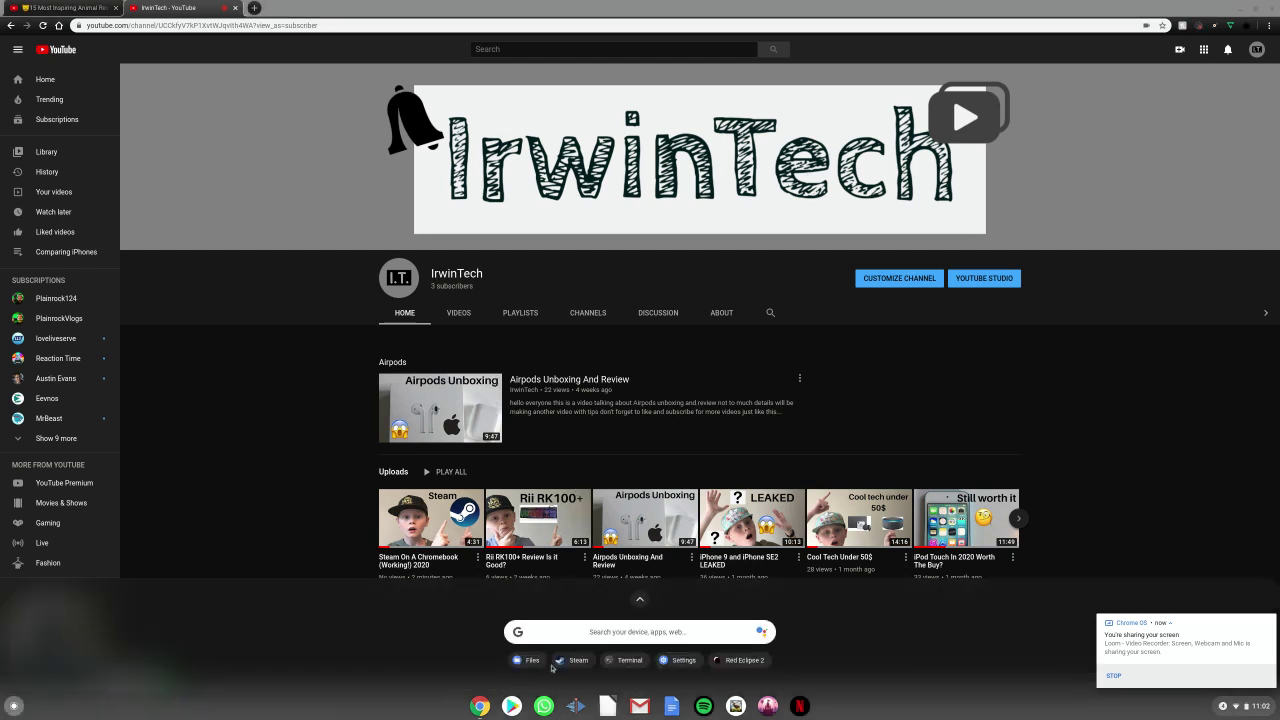
left_click(668, 661)
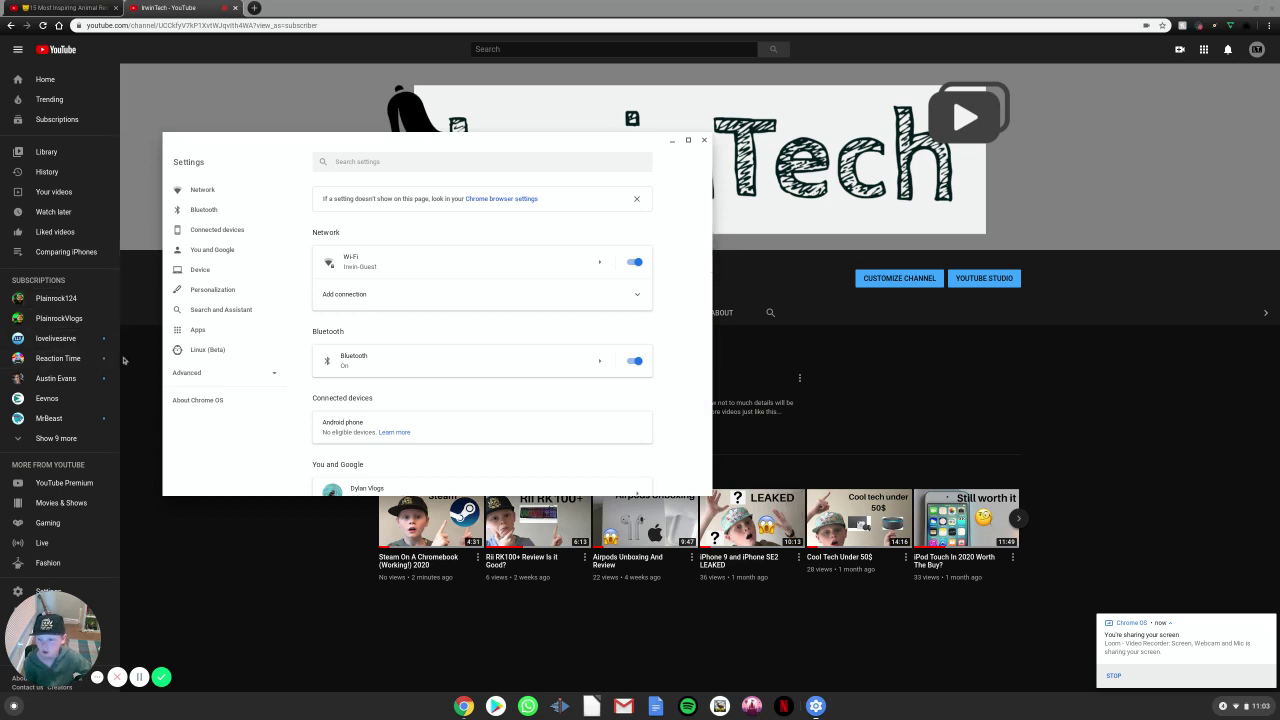
left_click(234, 350)
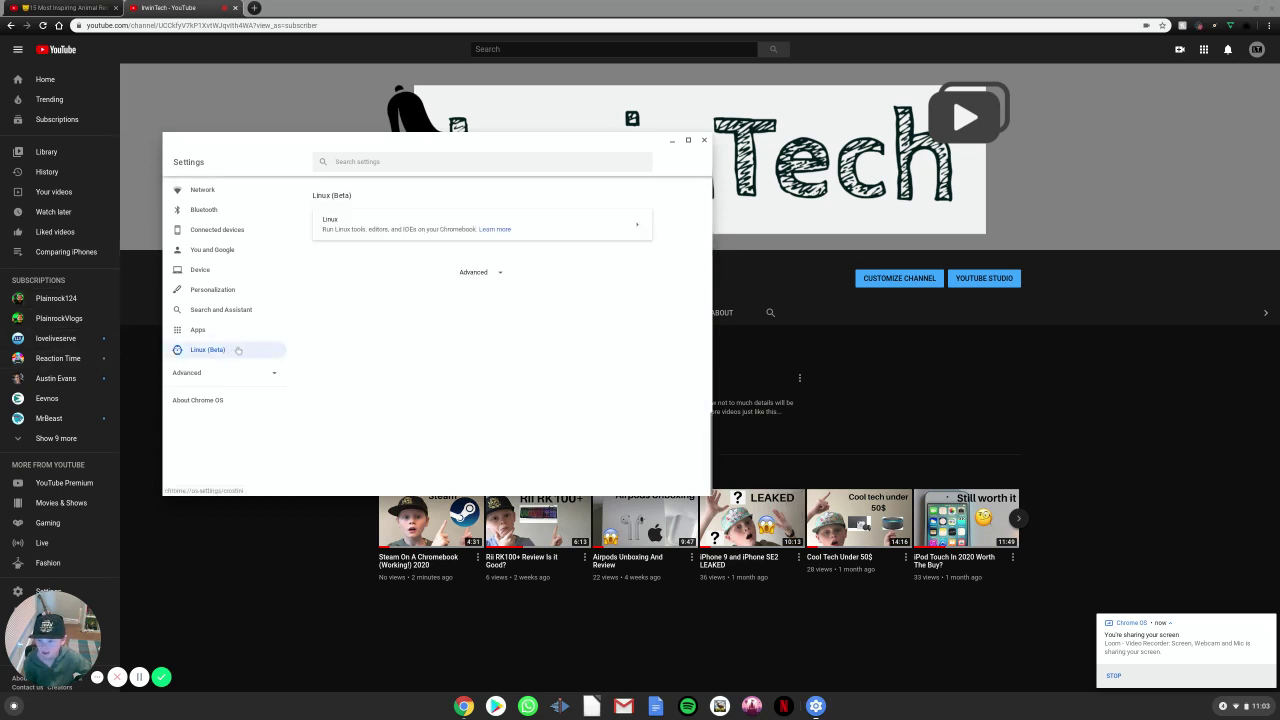
left_click(400, 225)
left_click(327, 190)
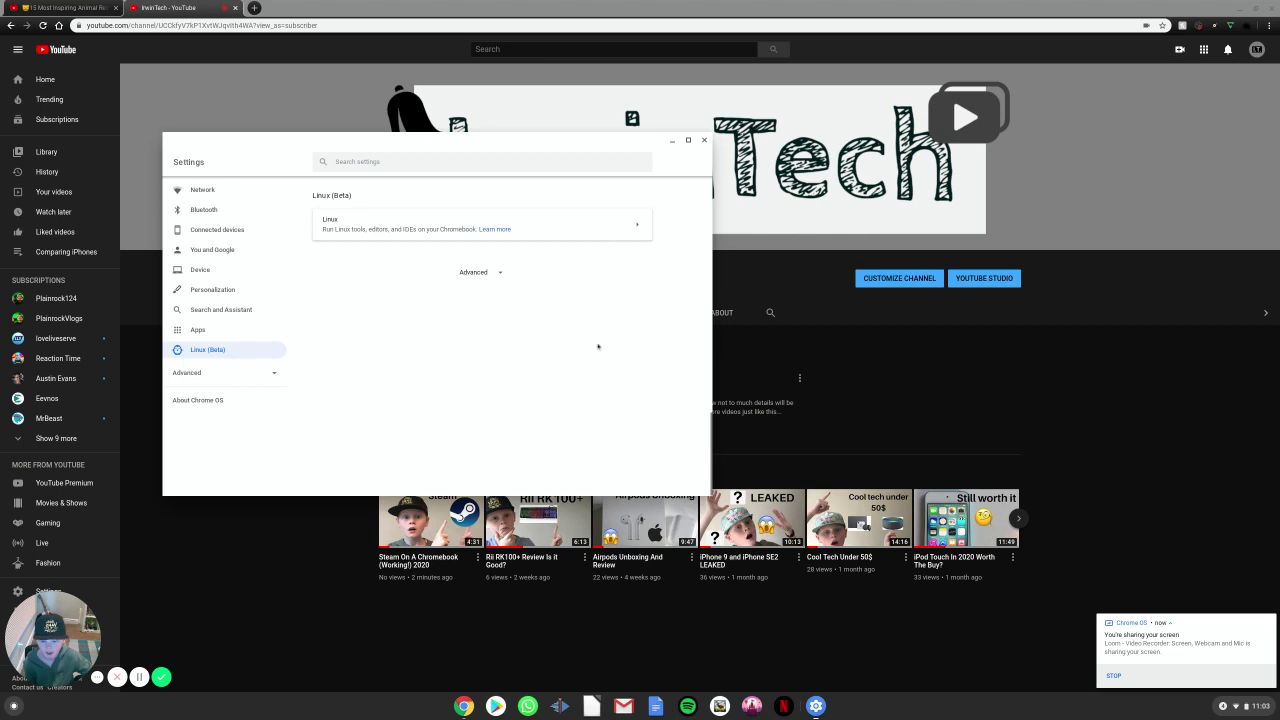
left_click(704, 140)
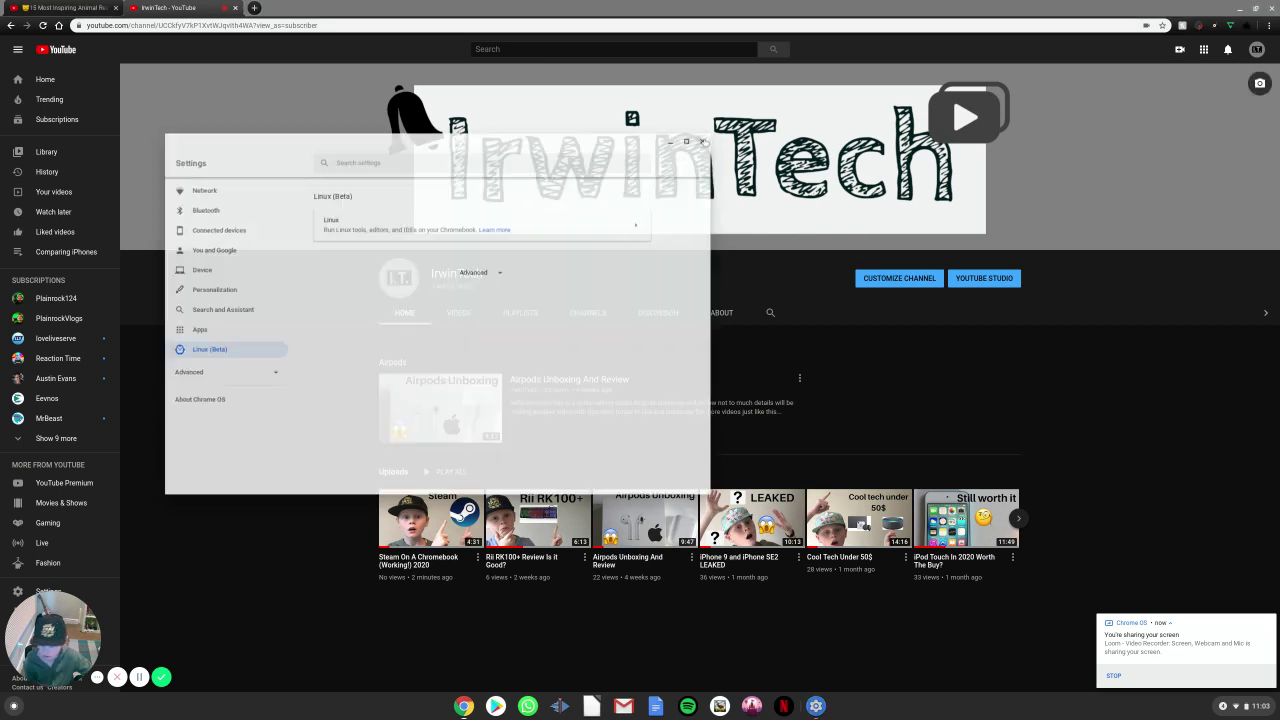
Launch Terminal from the Linux apps folder and move its window slightly lower.
key("super")
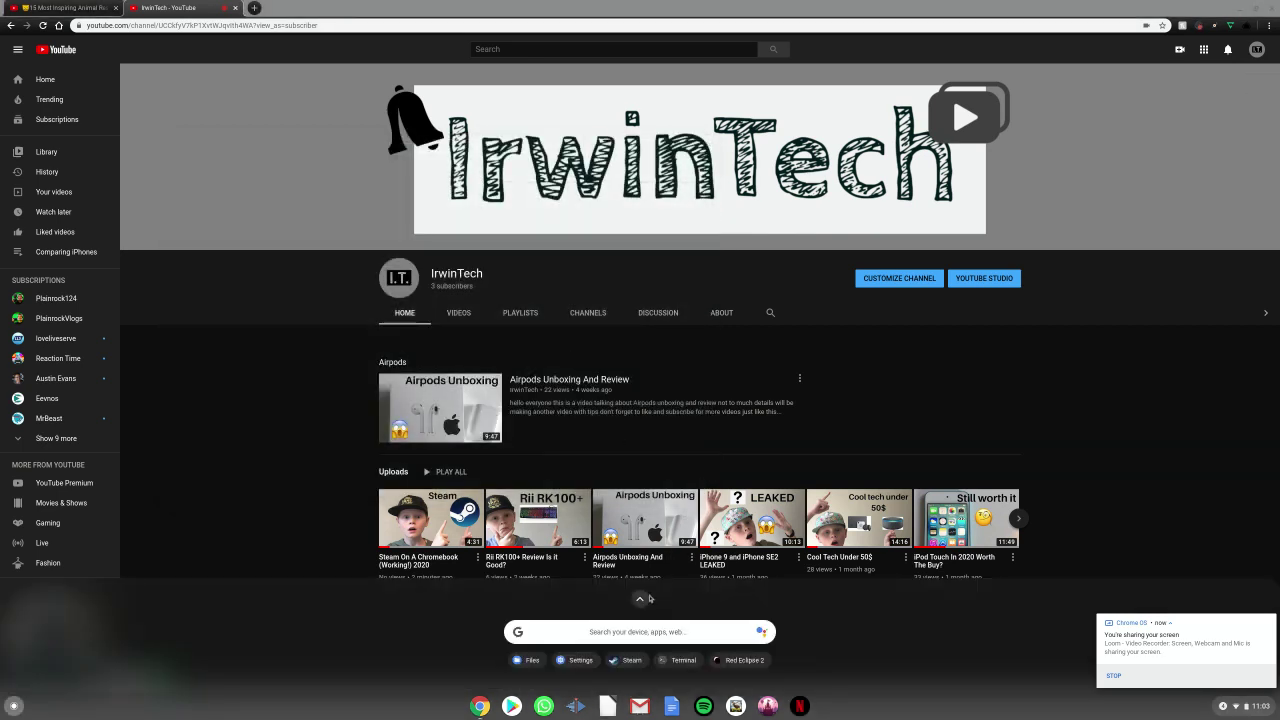
left_click(640, 598)
scroll(651, 590, "down", 2)
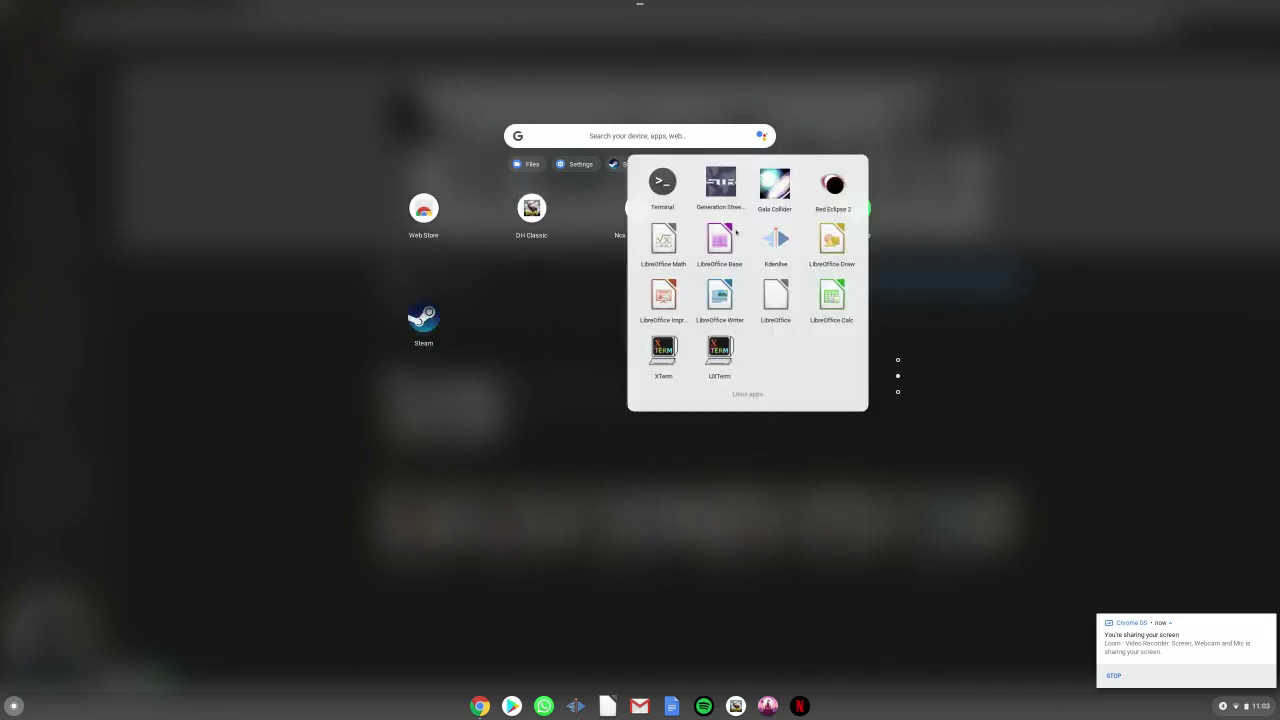
left_click(744, 228)
left_click(660, 190)
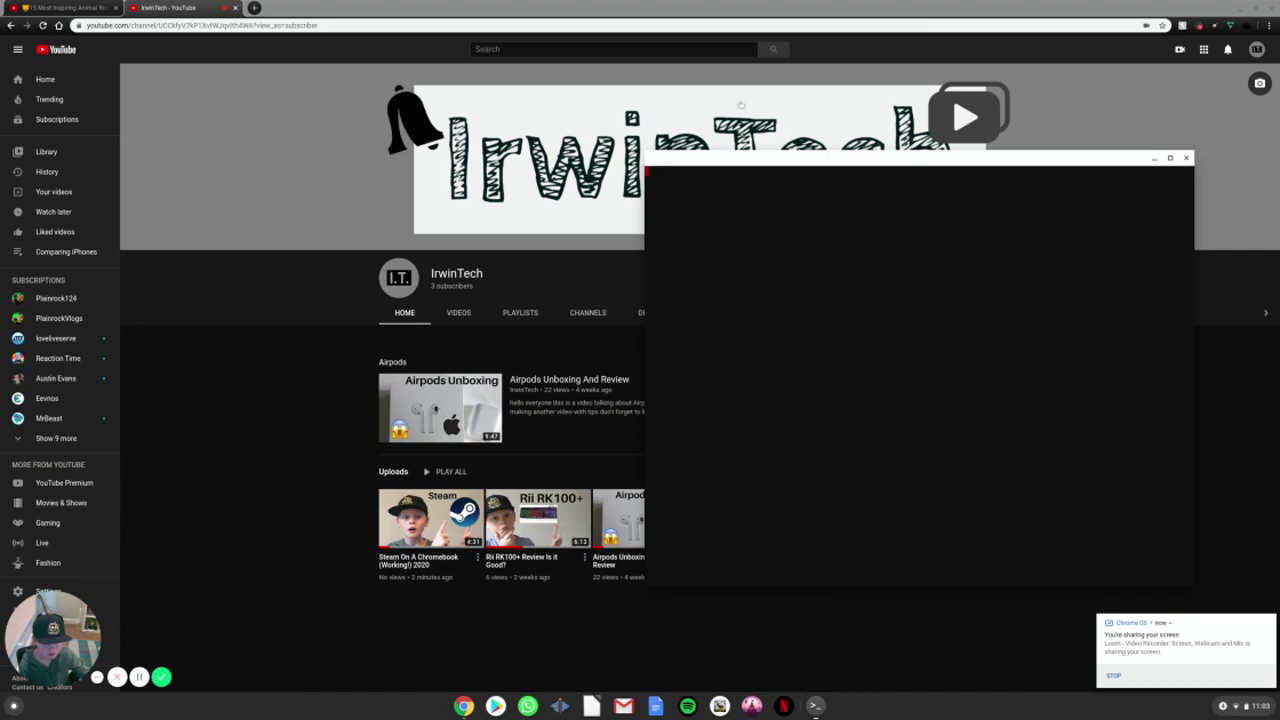
left_click_drag(703, 158, 701, 174)
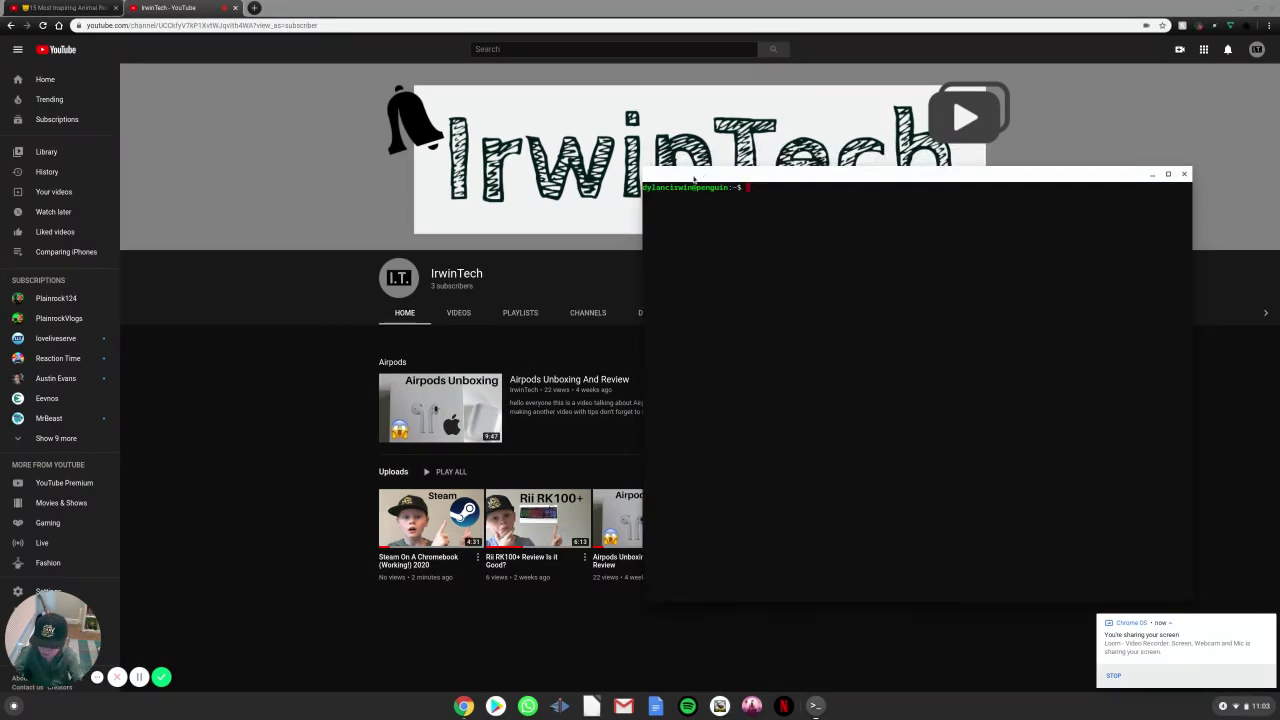
Run 'sudo apt update', then the apt upgrade command, which finds 0 packages to upgrade.
type("sudo apt")
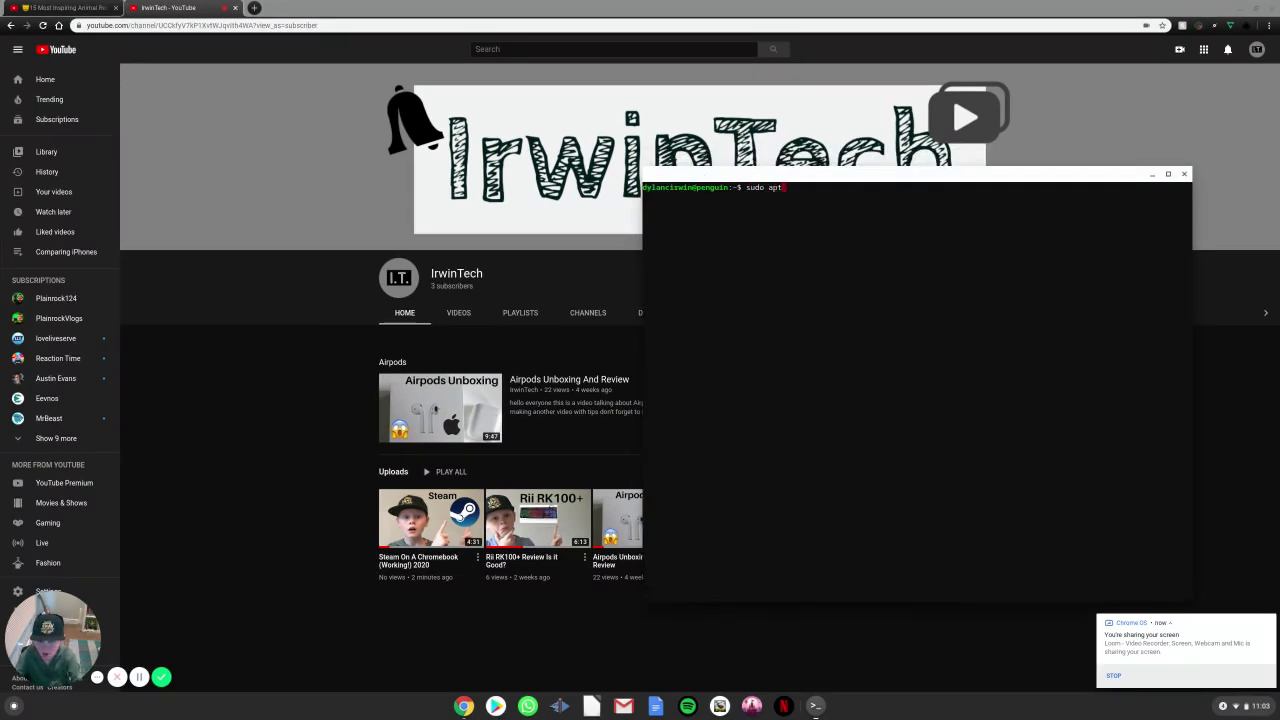
type(" update")
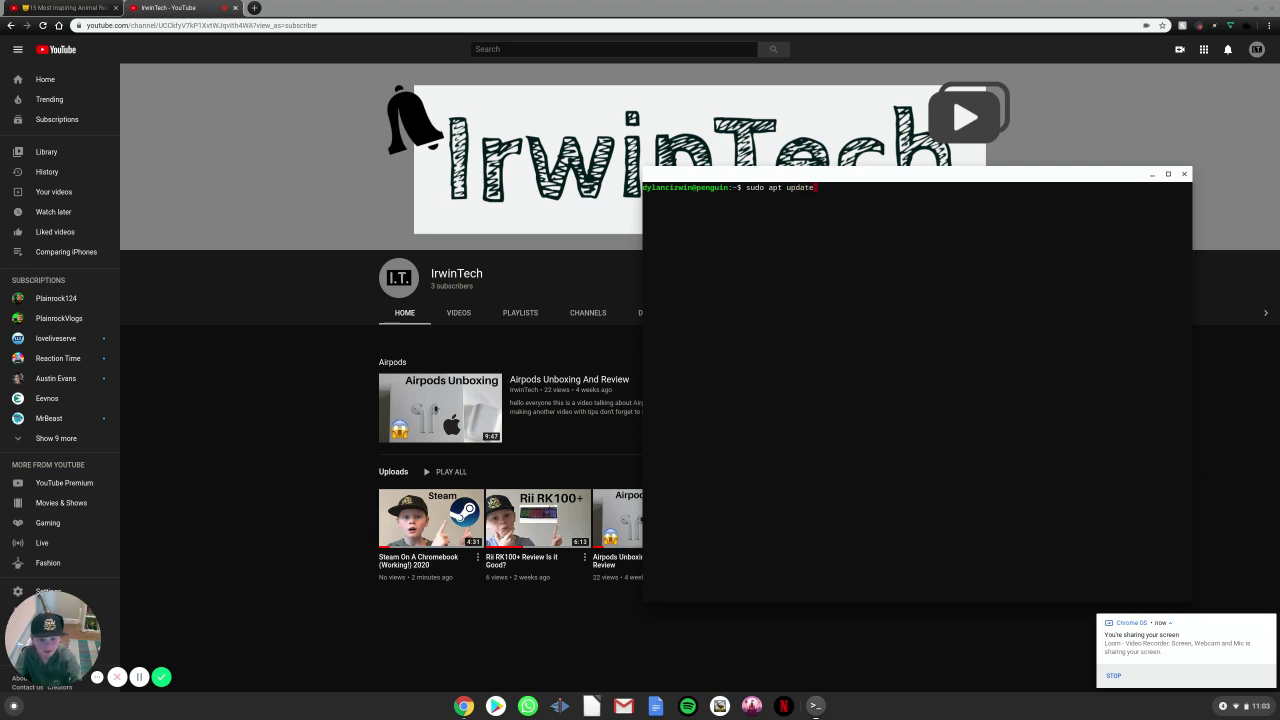
key("Return")
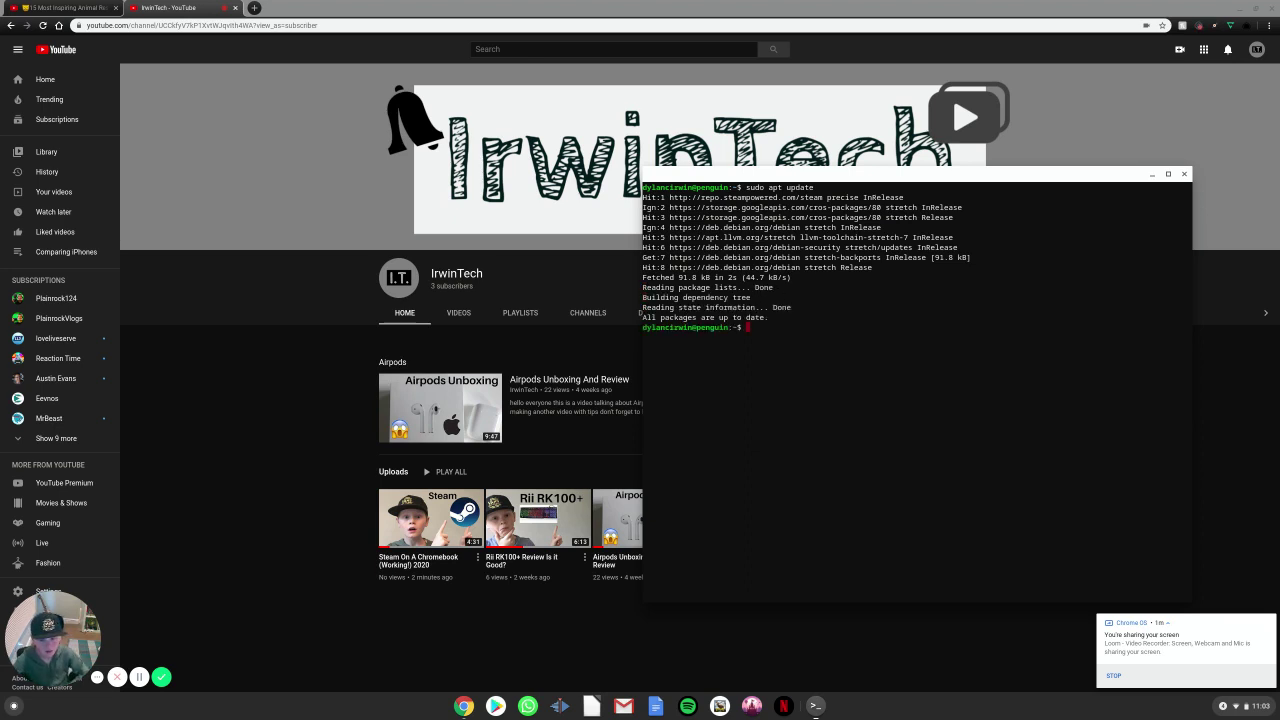
type("sudp")
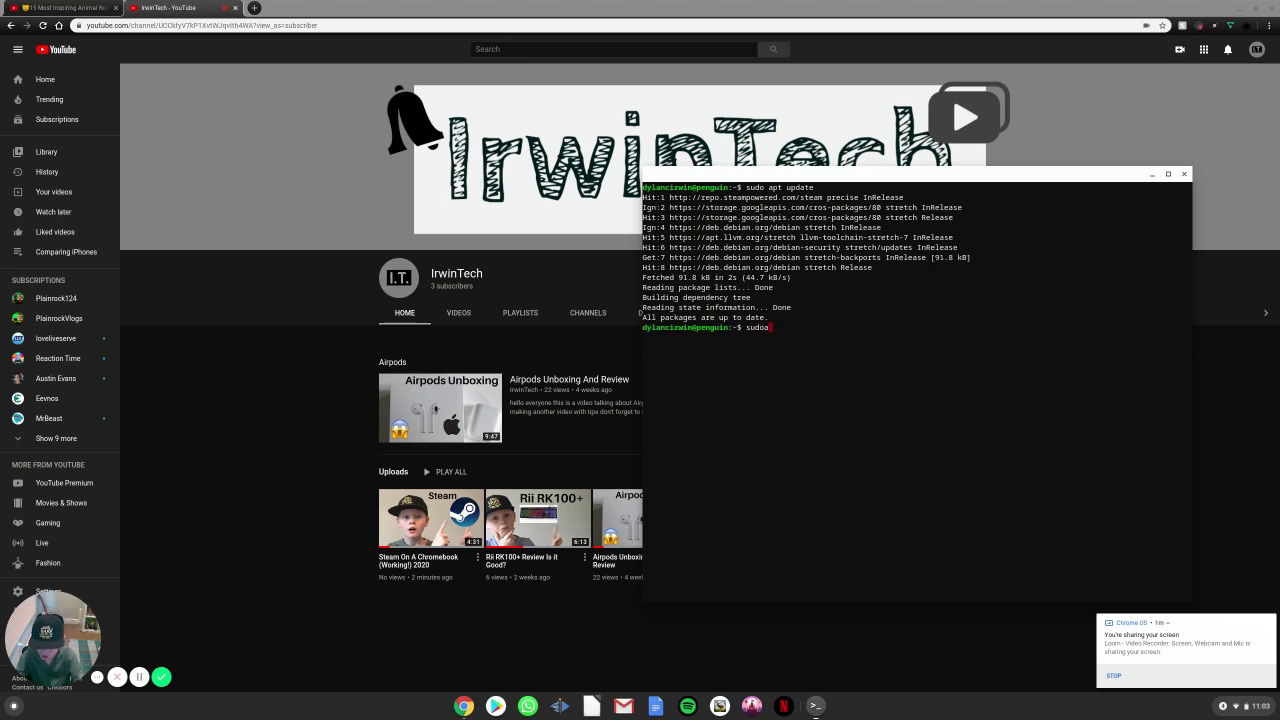
type(" apt u")
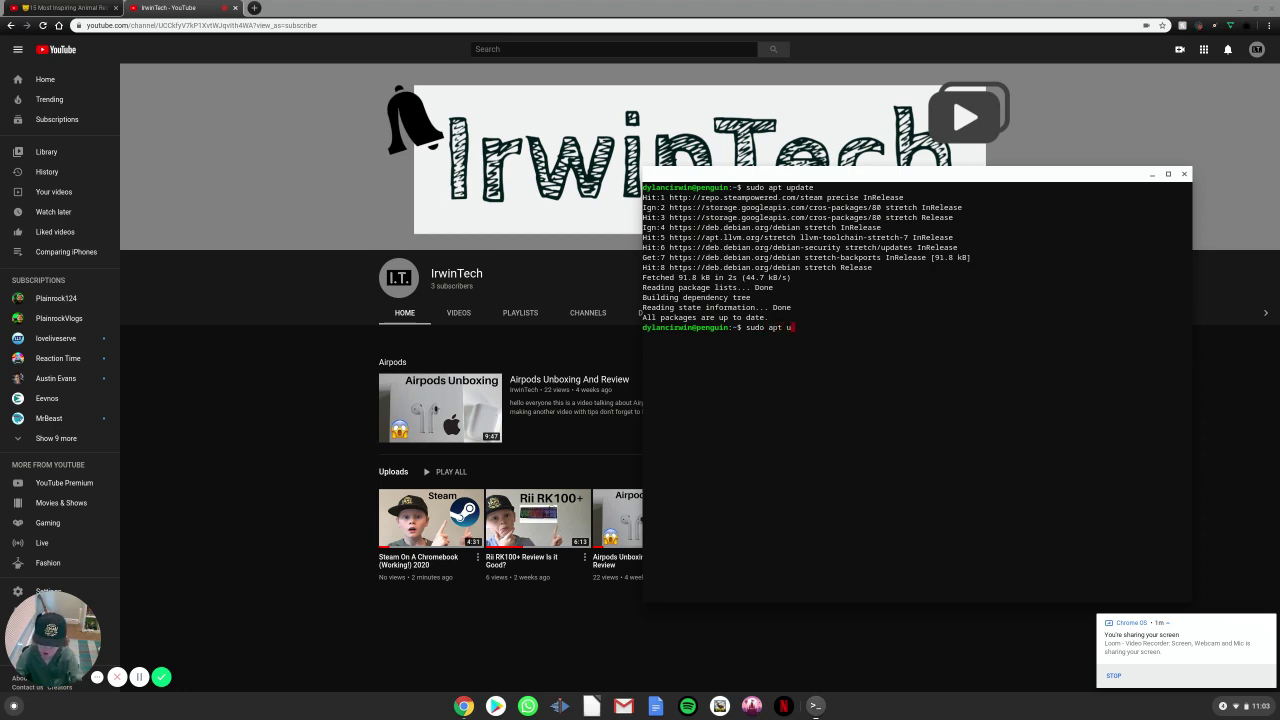
type("pgrade")
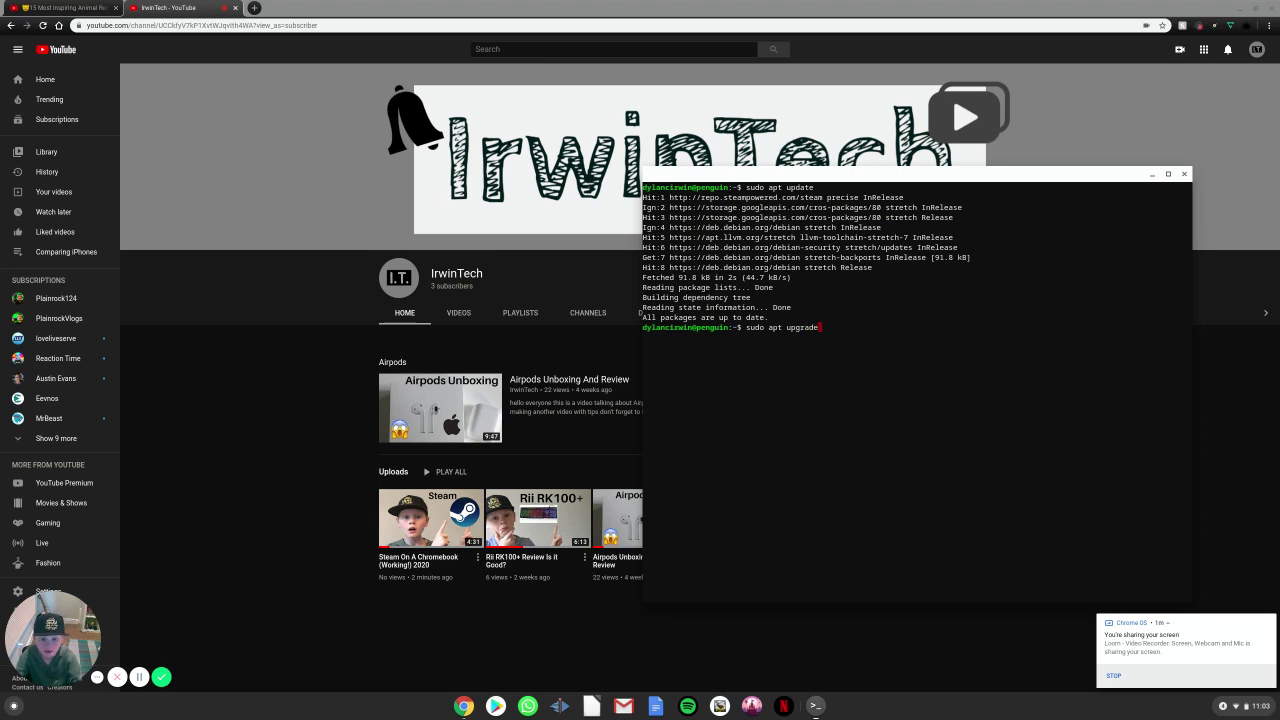
key("Return")
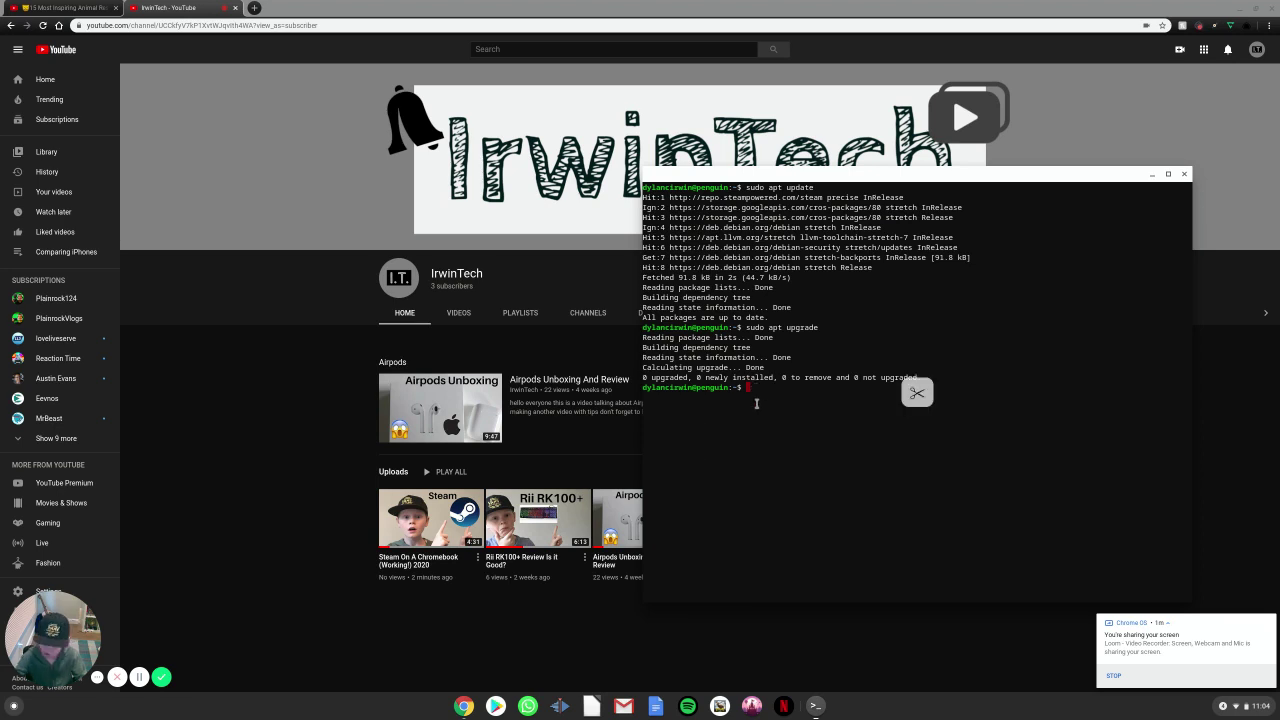
Run 'sudo apt install kdenlive' after fixing the typo; apt reports 16.12.2-1 already newest, then close Terminal.
type("sudo")
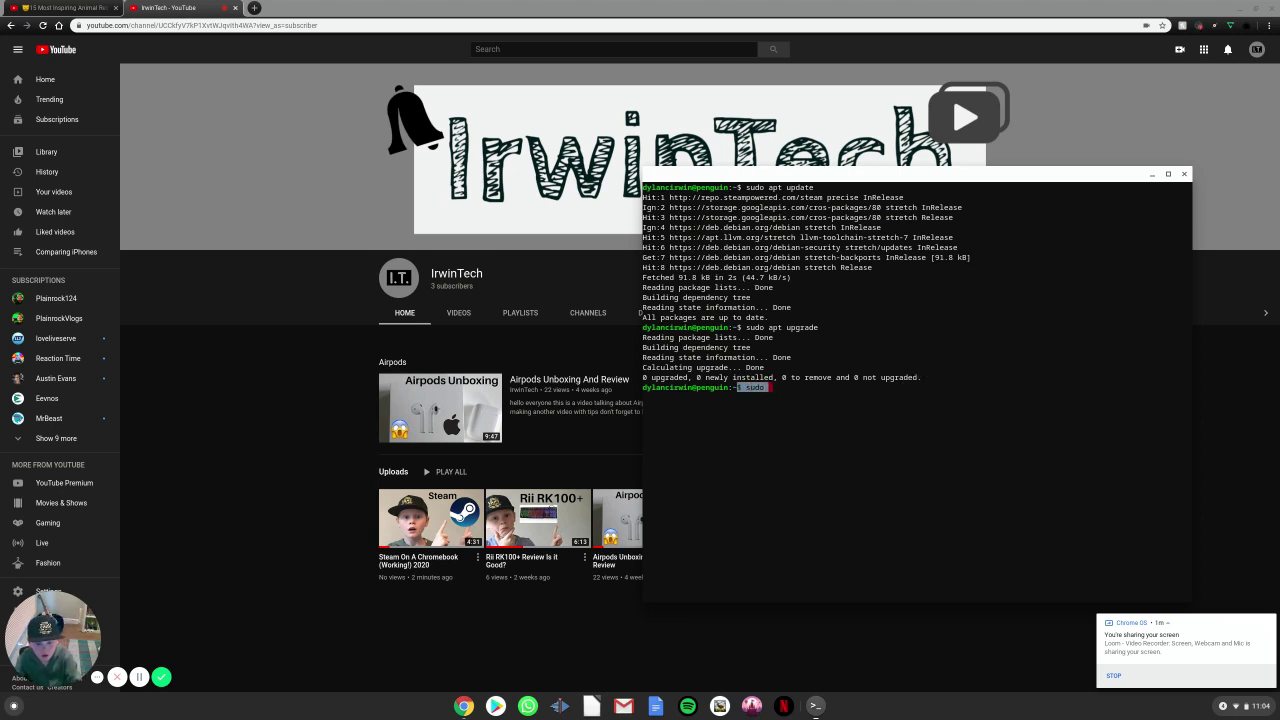
key("BackSpace")
key("BackSpace")
key("BackSpace")
key("BackSpace")
key("BackSpace")
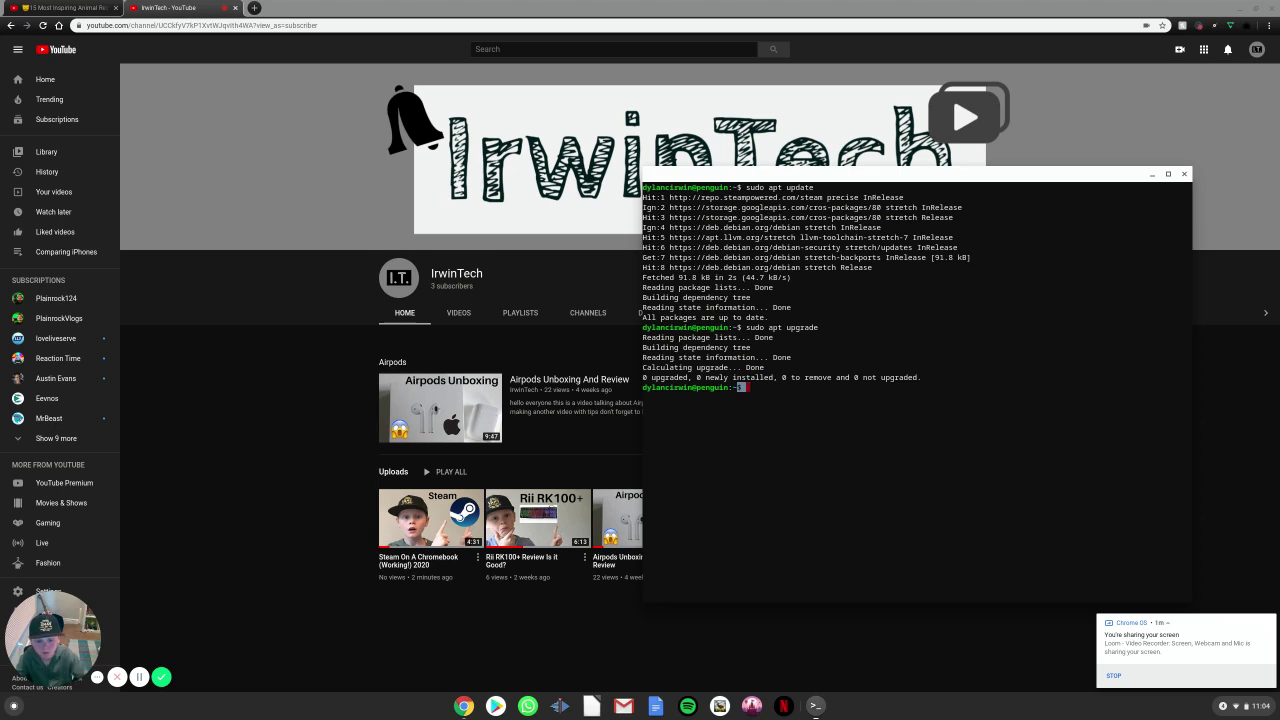
left_click(751, 387)
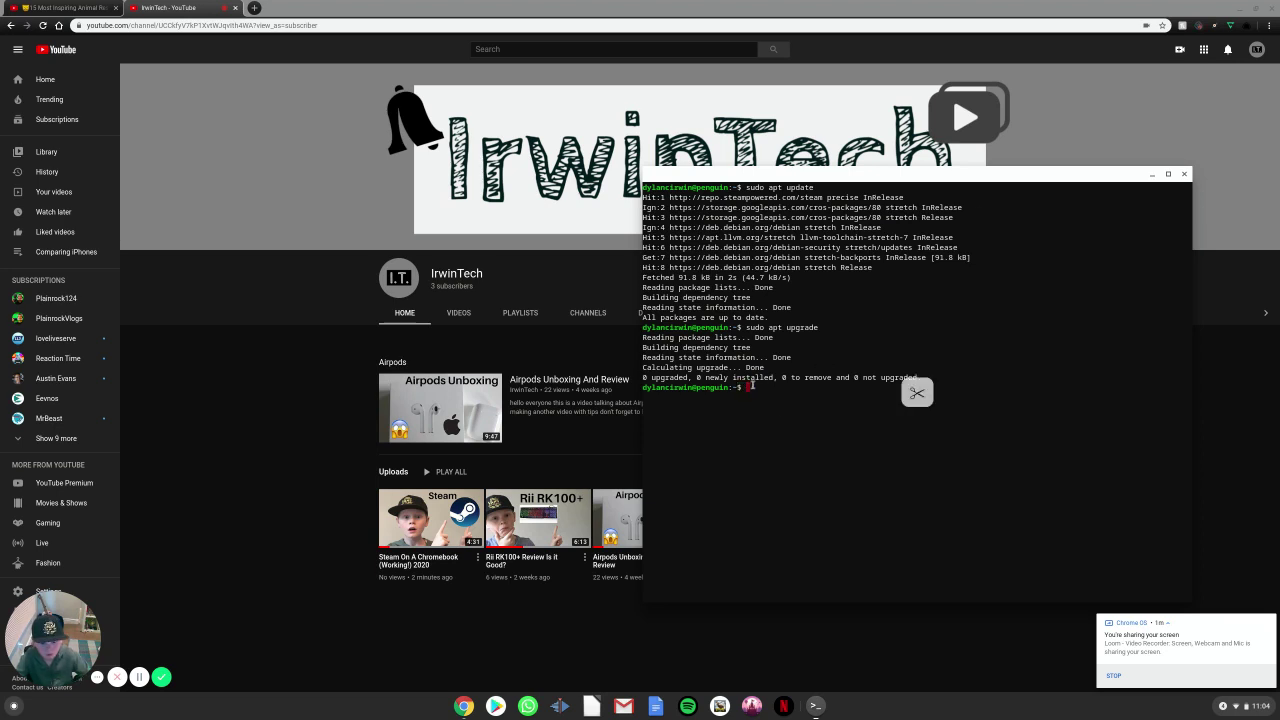
type("sudo")
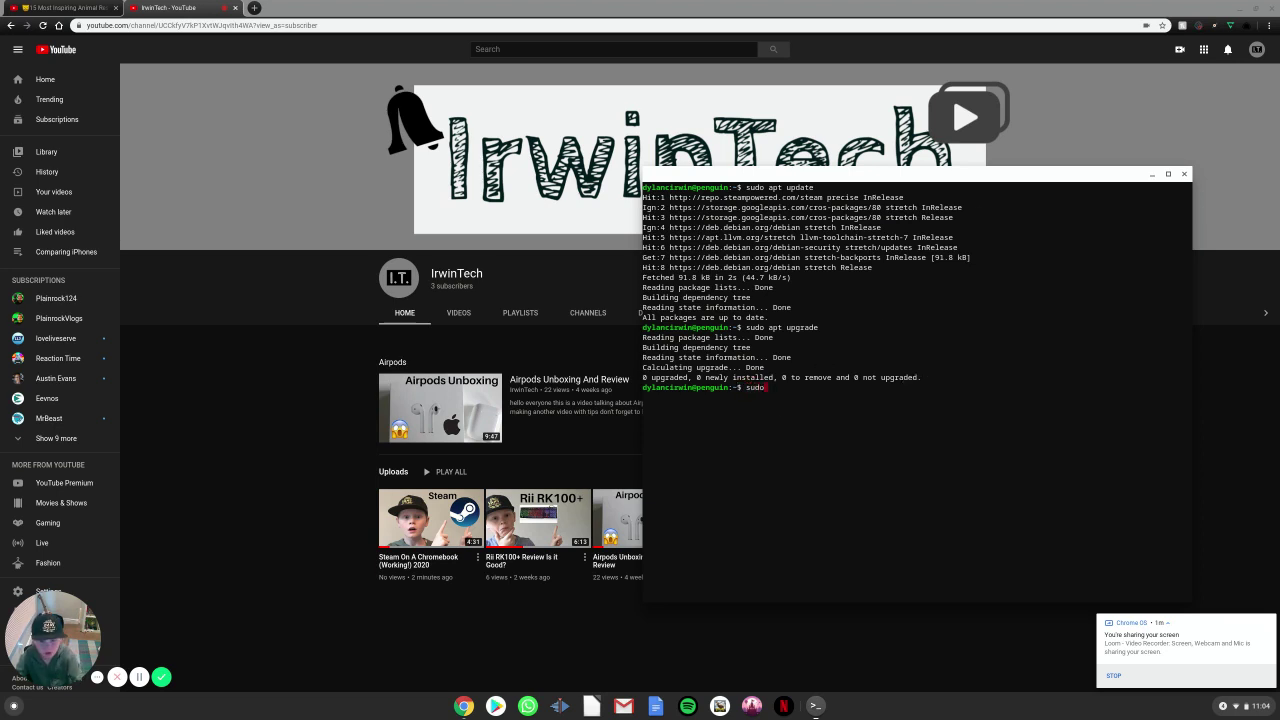
type(" apt ins")
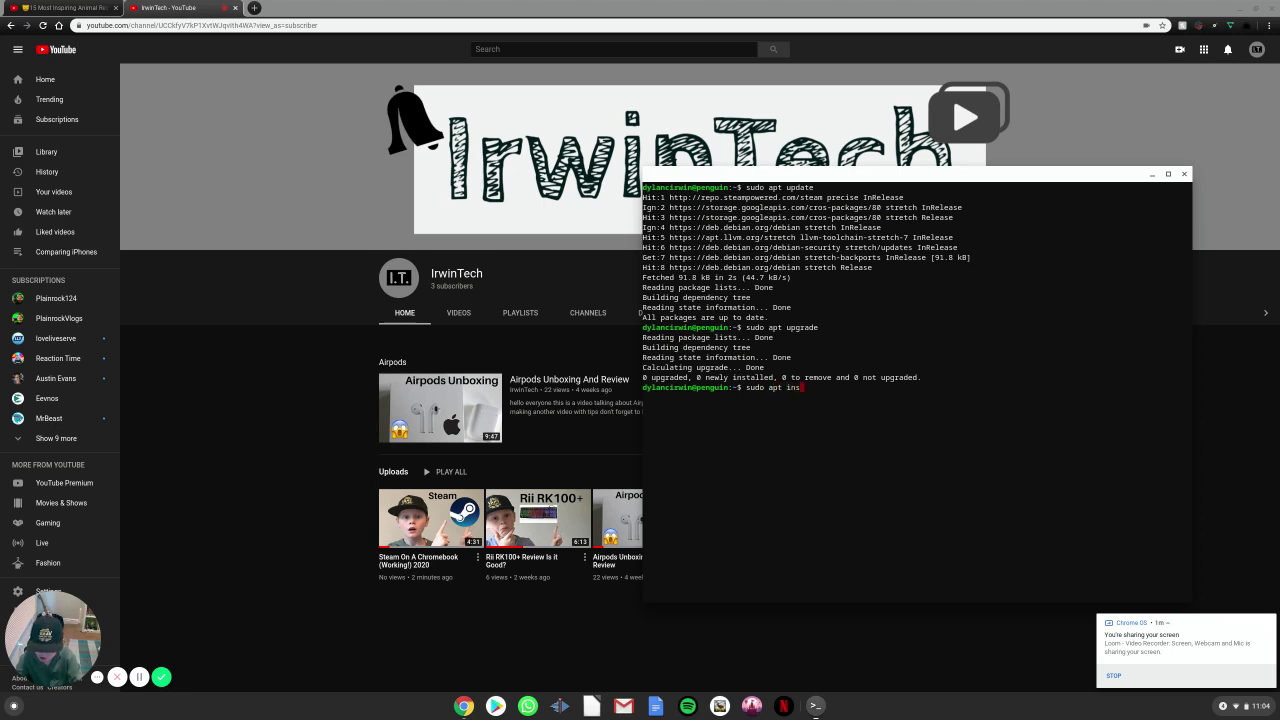
type("tall kdenb")
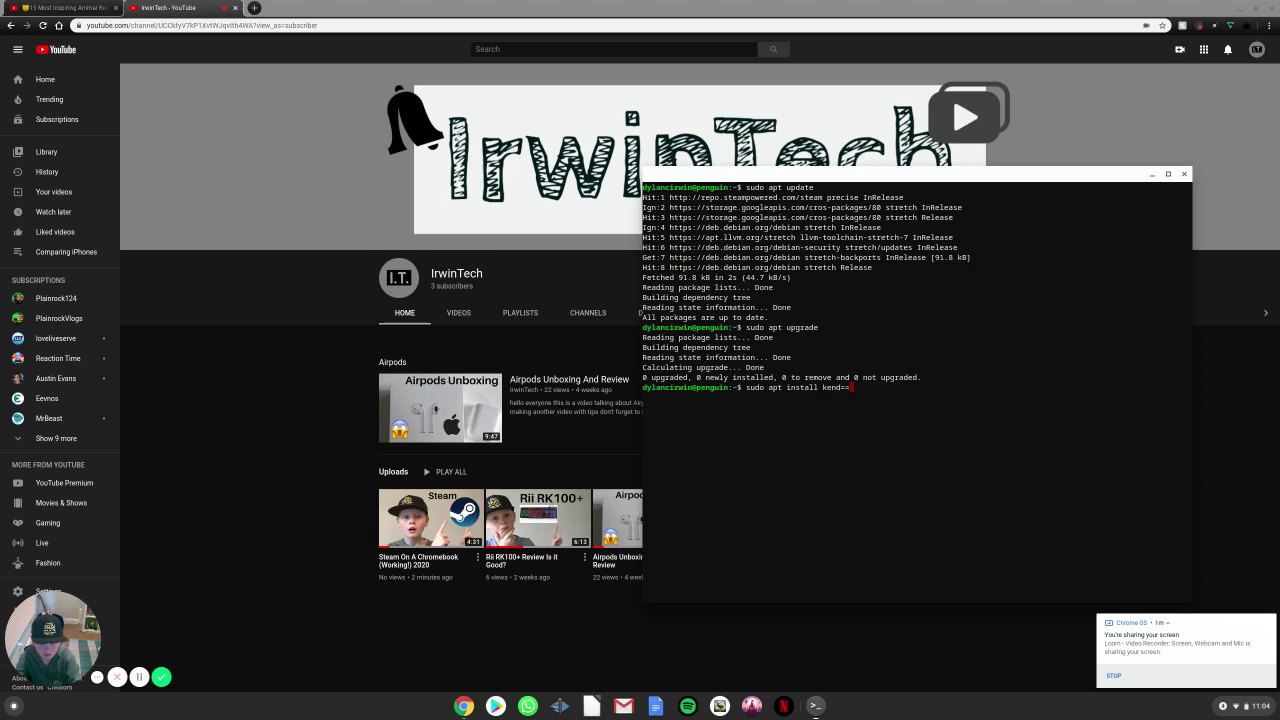
type("live")
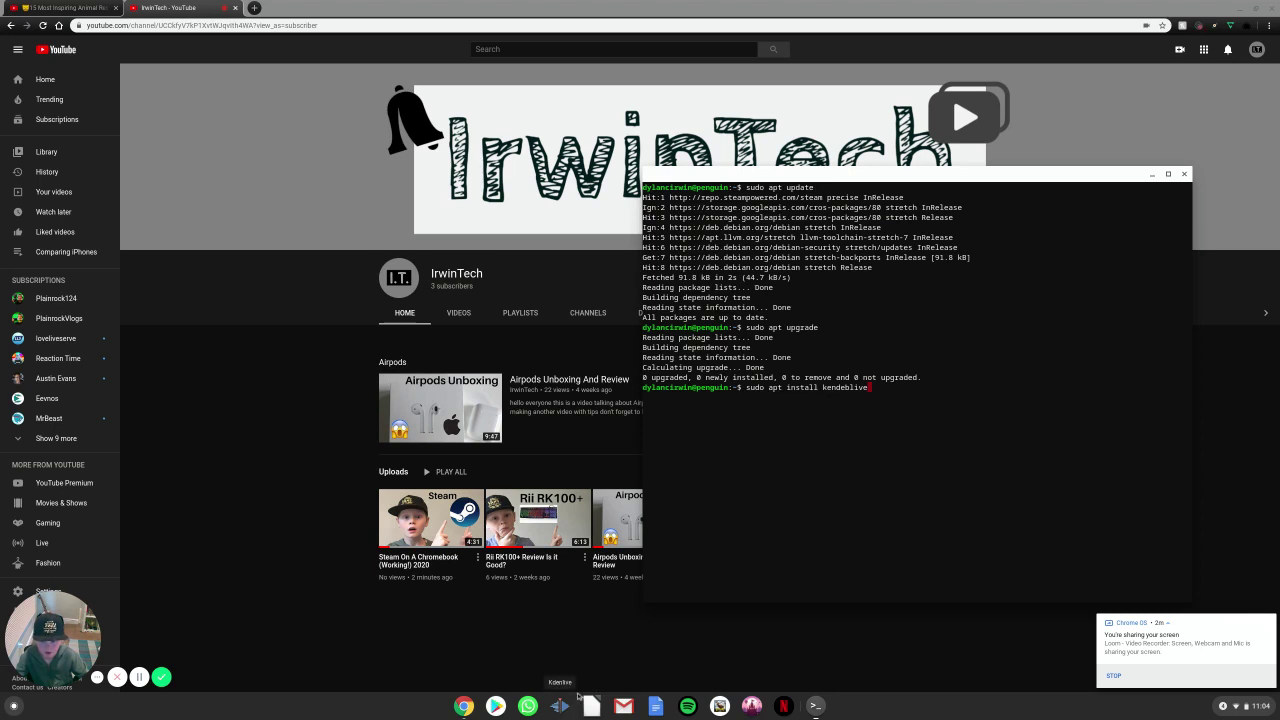
key("BackSpace")
key("BackSpace")
key("BackSpace")
key("BackSpace")
key("BackSpace")
key("BackSpace")
key("BackSpace")
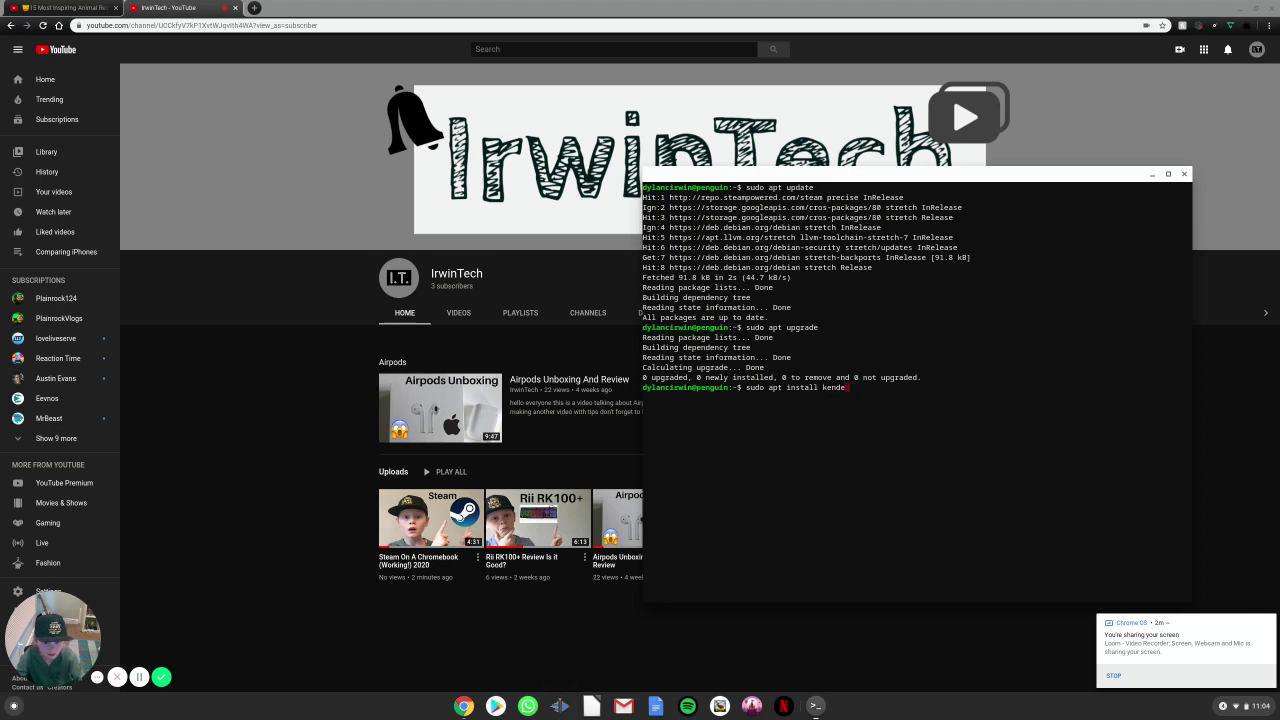
key("BackSpace")
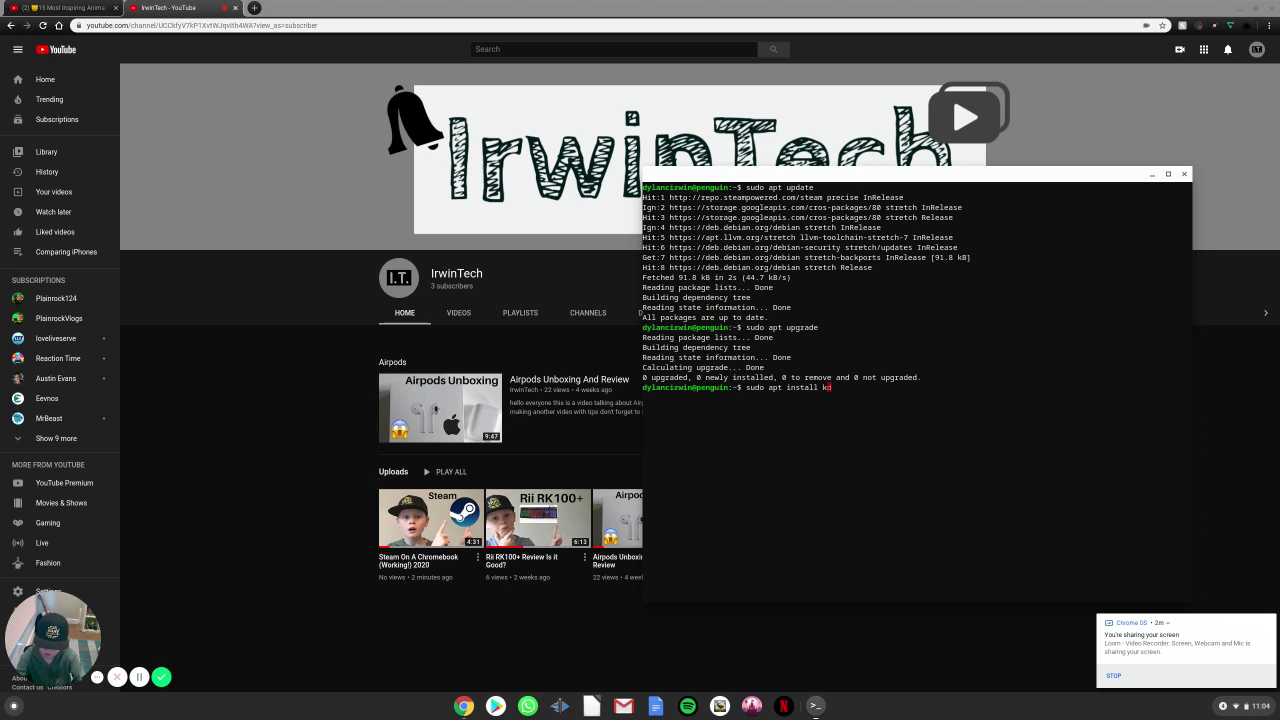
type("denlive")
key("Return")
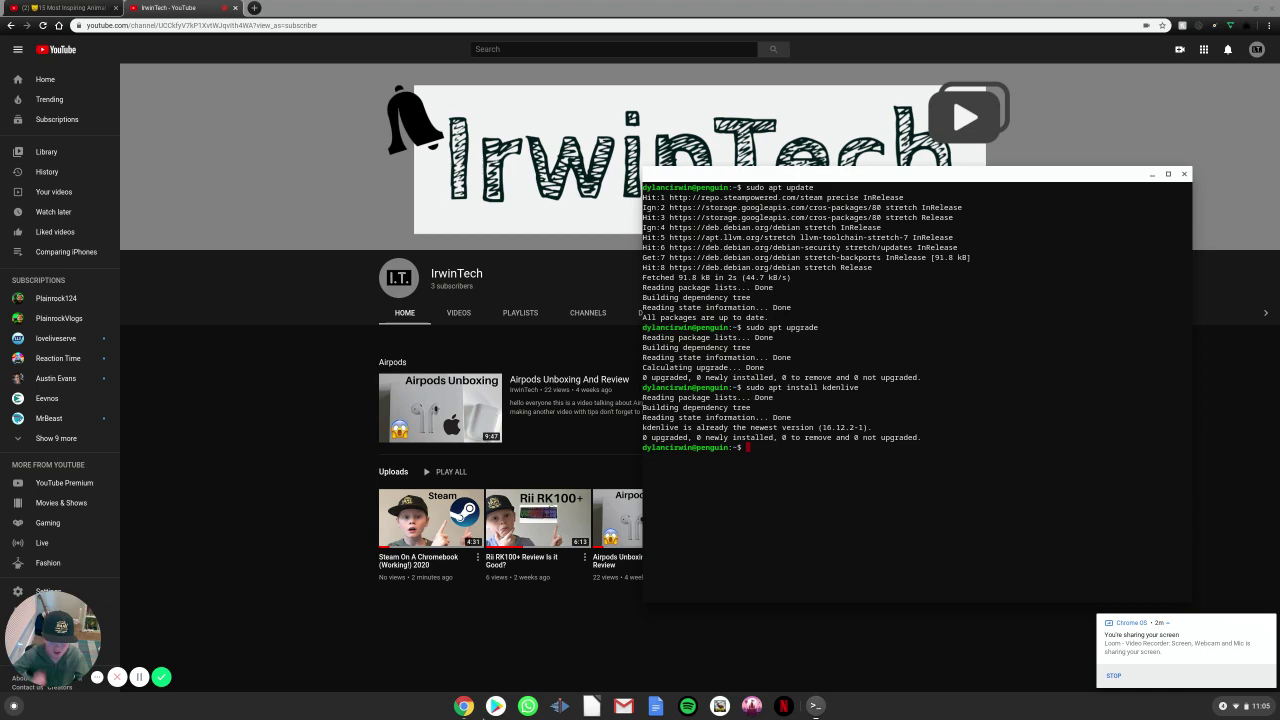
left_click(1184, 174)
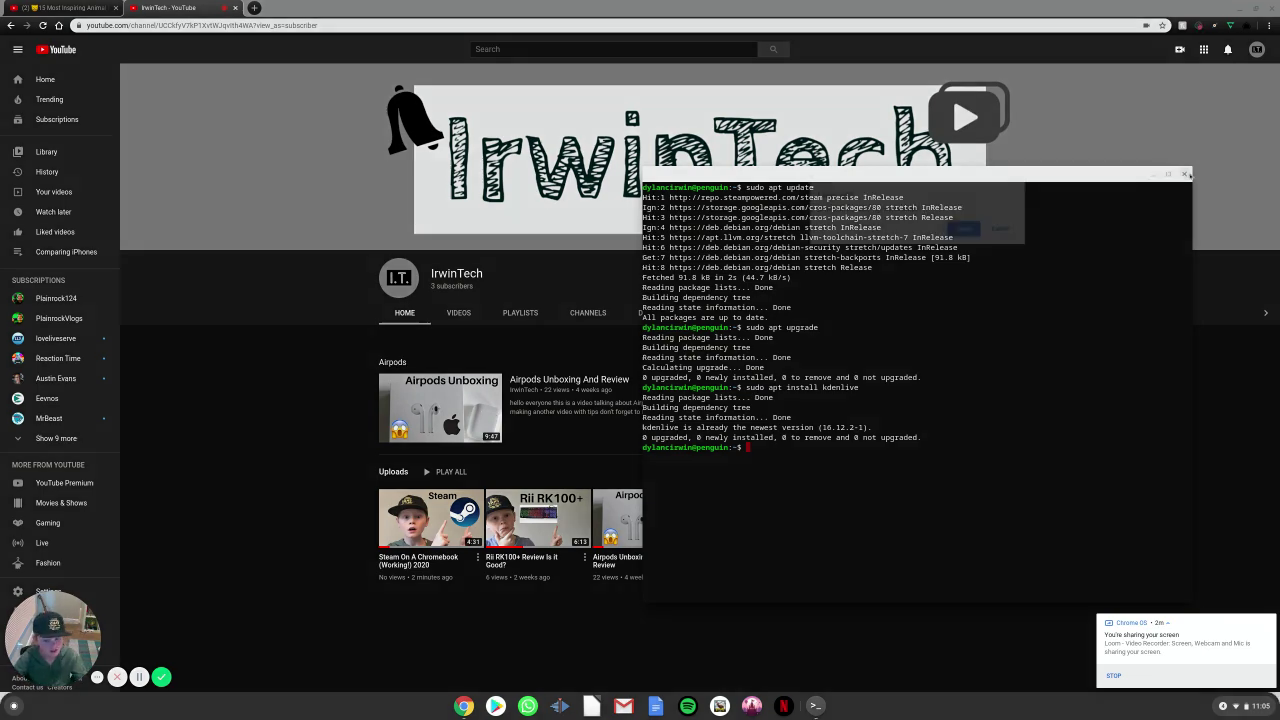
Confirm leaving Terminal, then launch Kdenlive from the shelf and maximize it.
left_click(963, 230)
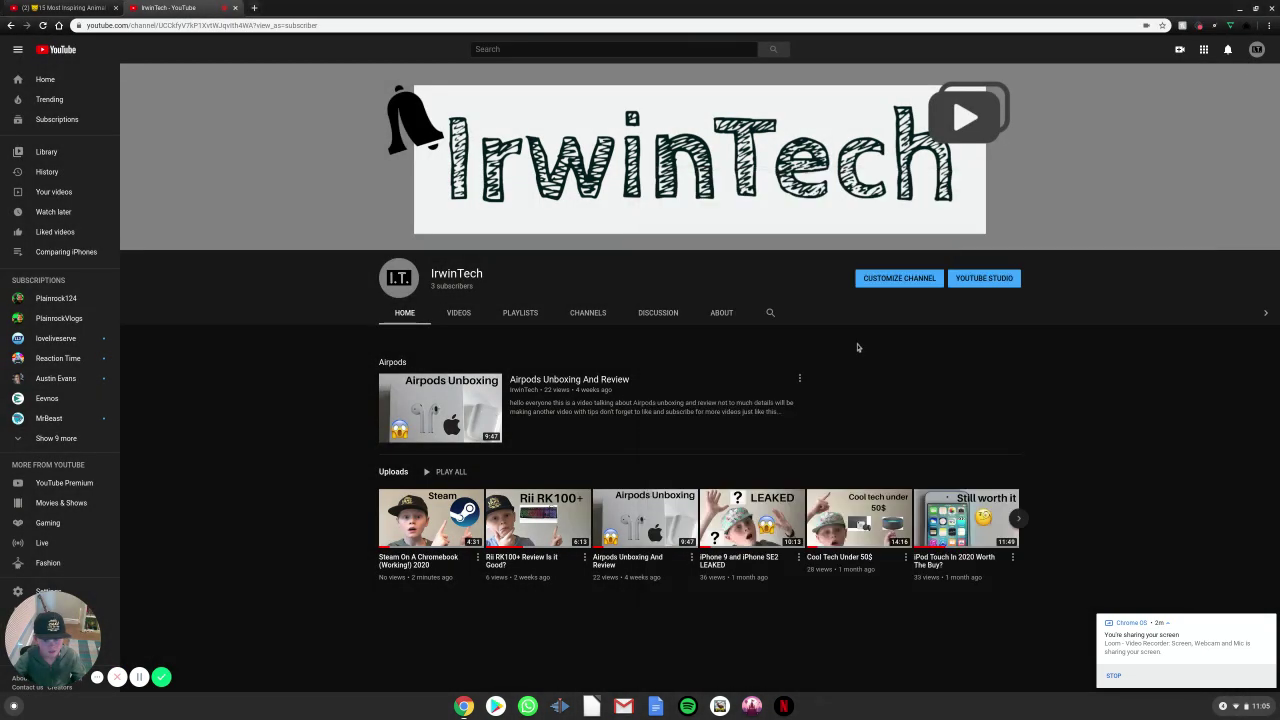
left_click(578, 709)
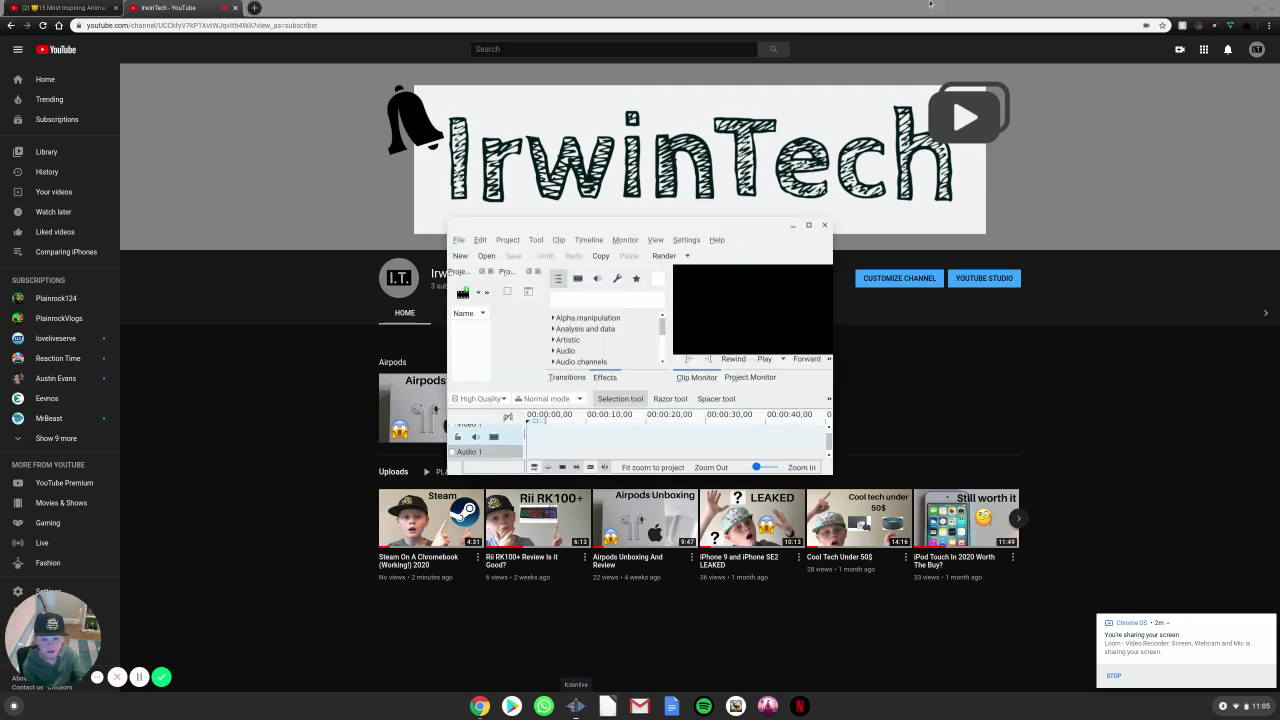
left_click(809, 226)
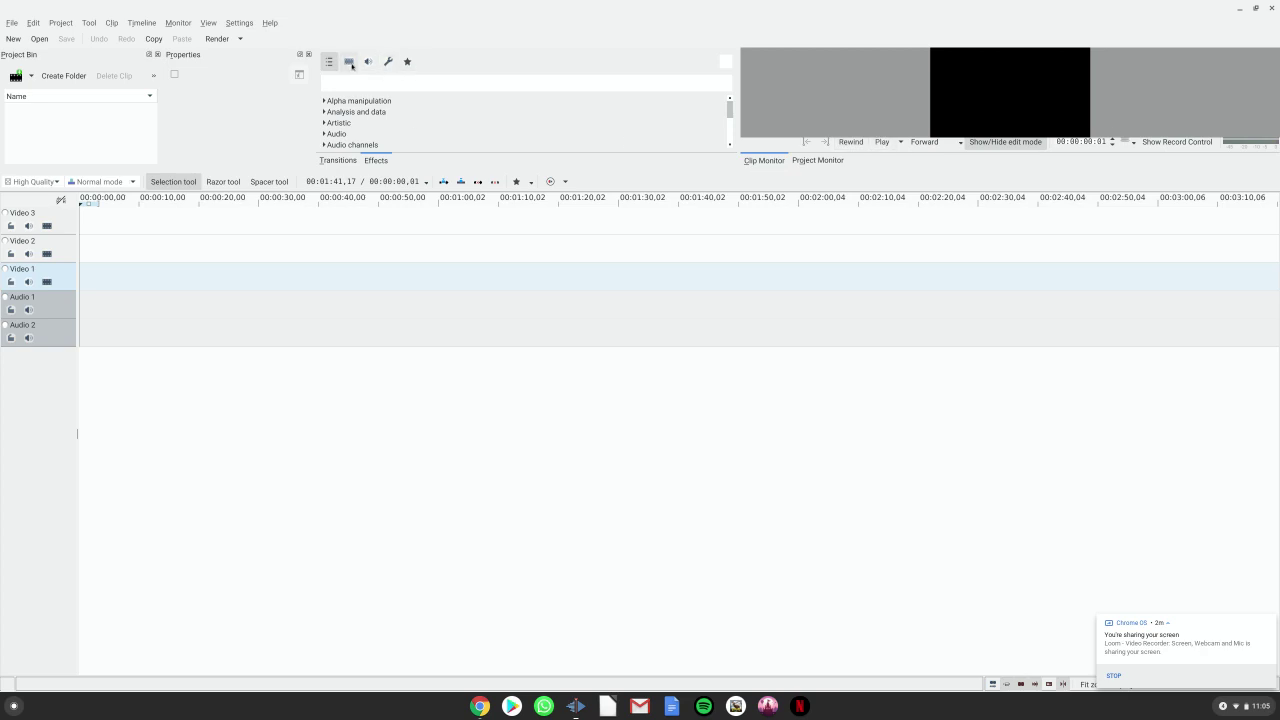
Browse the video and audio effect categories in Kdenlive, then close it.
left_click(349, 61)
left_click(369, 61)
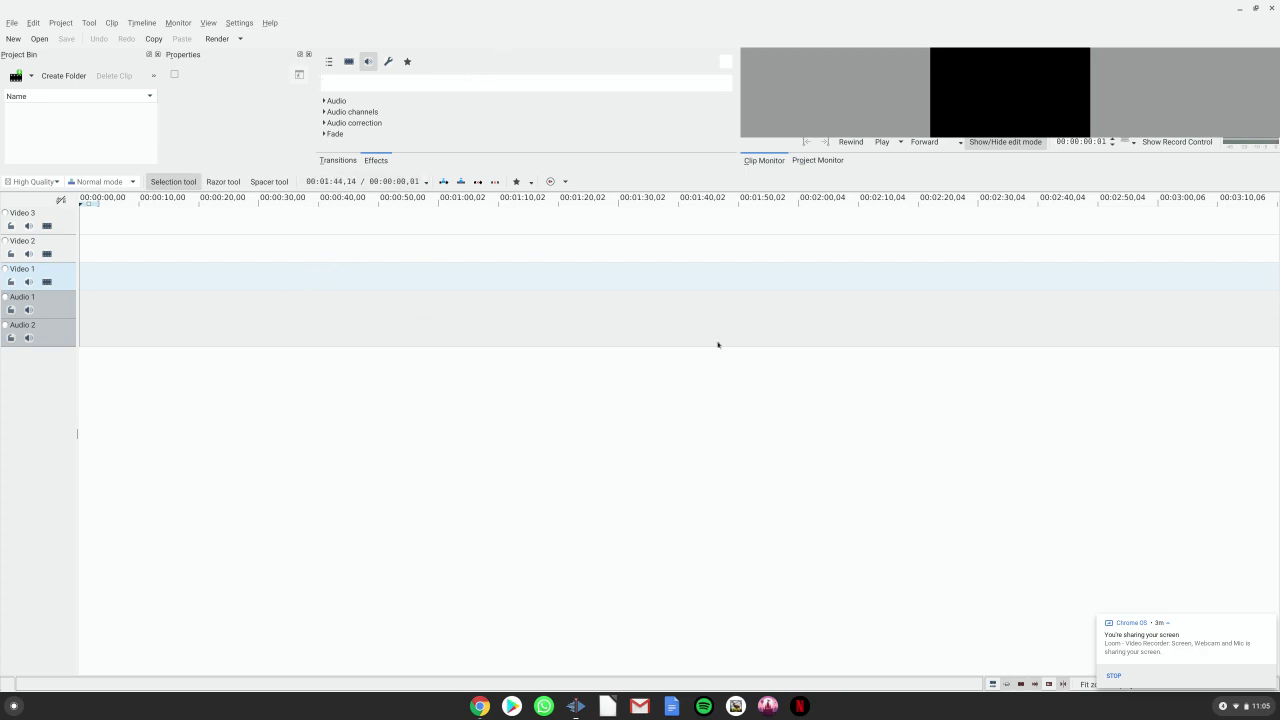
left_click(1271, 7)
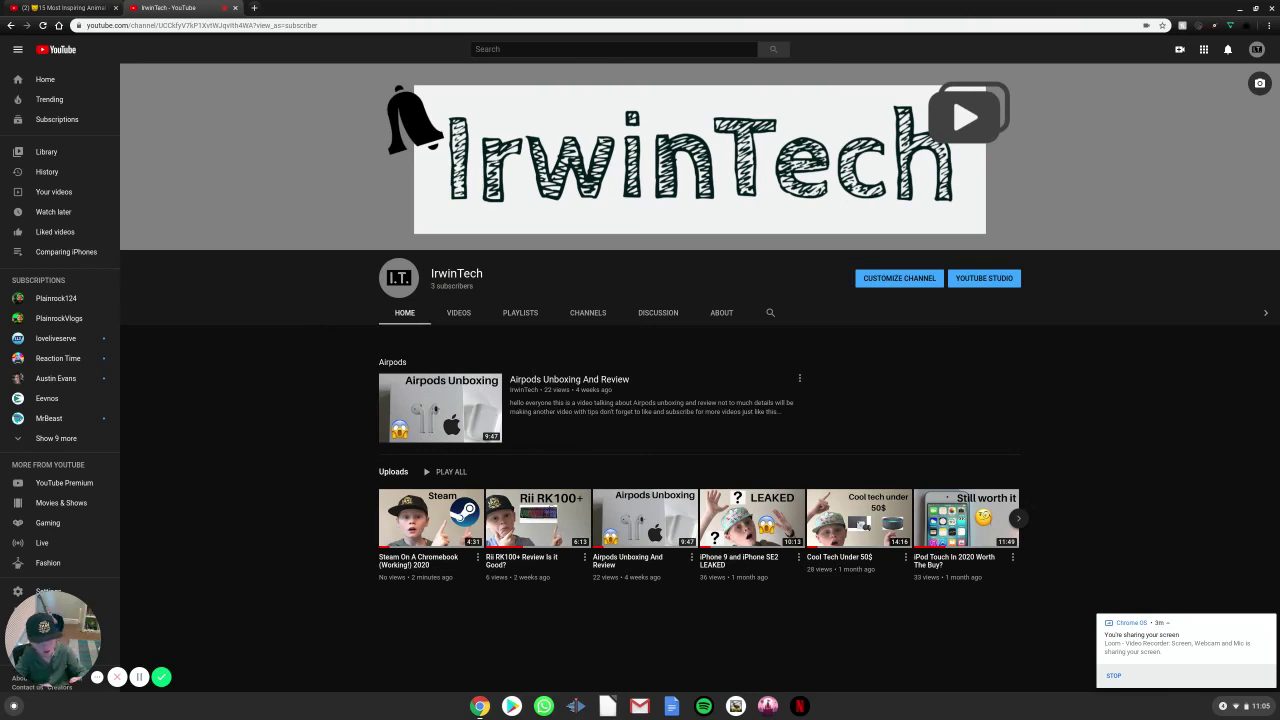
Check the Linux apps folder in the full app list for Kdenlive and LibreOffice, then dismiss the launcher.
key("super")
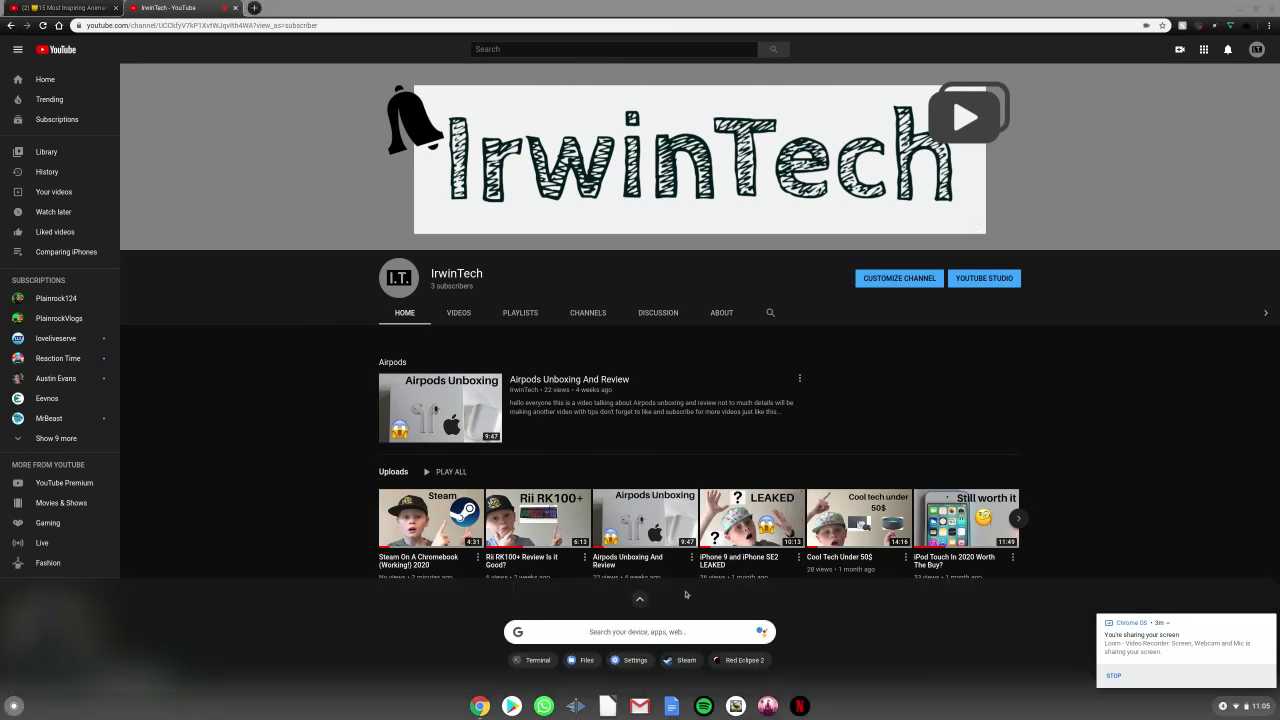
left_click(640, 600)
scroll(700, 350, "down", 2)
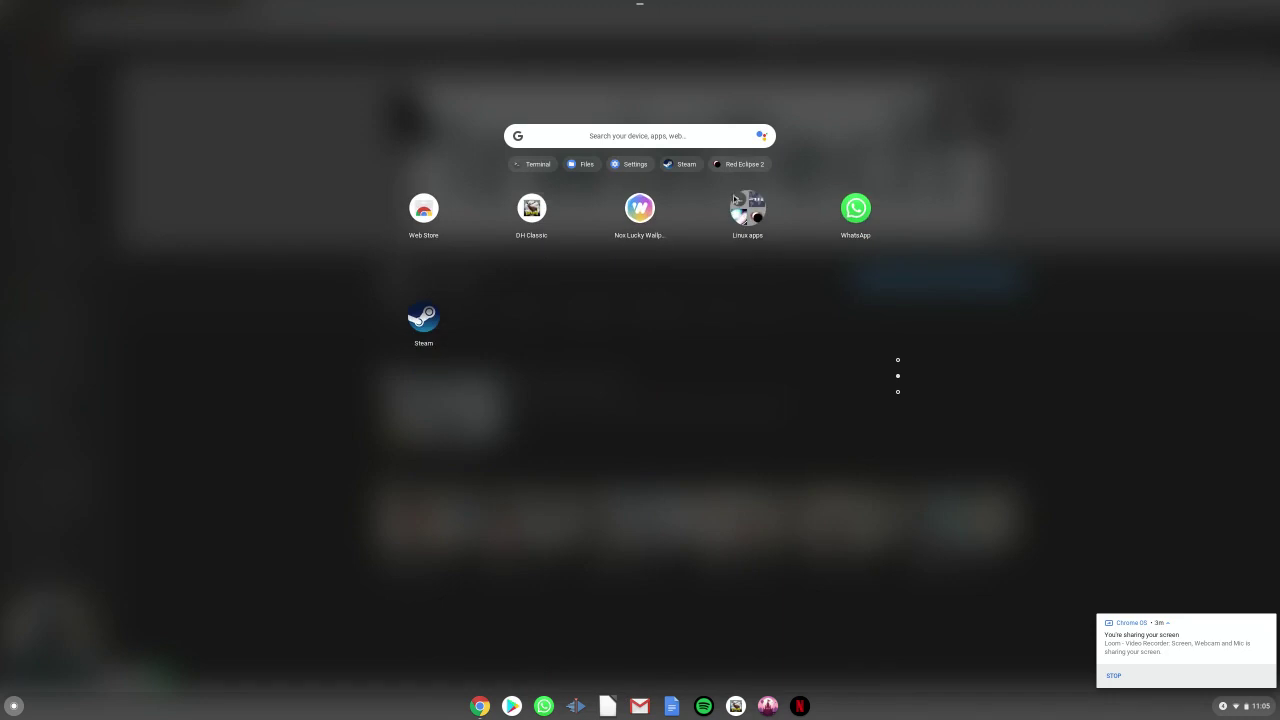
left_click(746, 200)
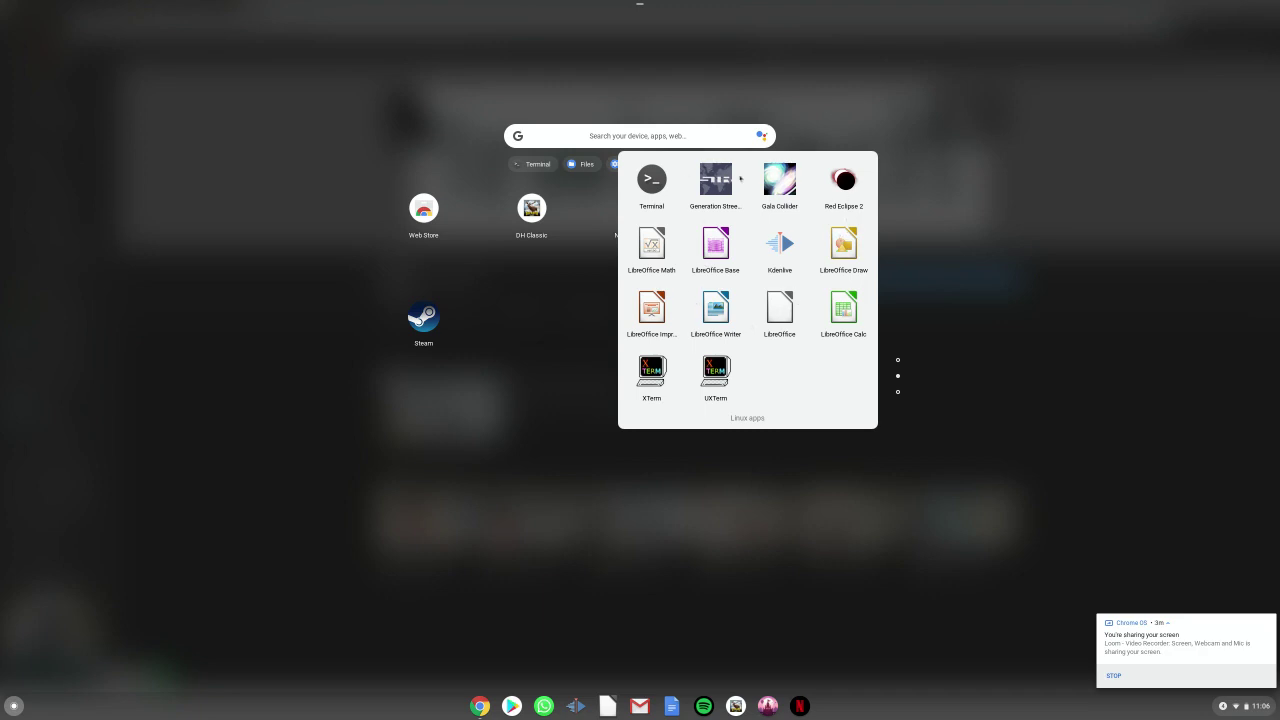
left_click(668, 495)
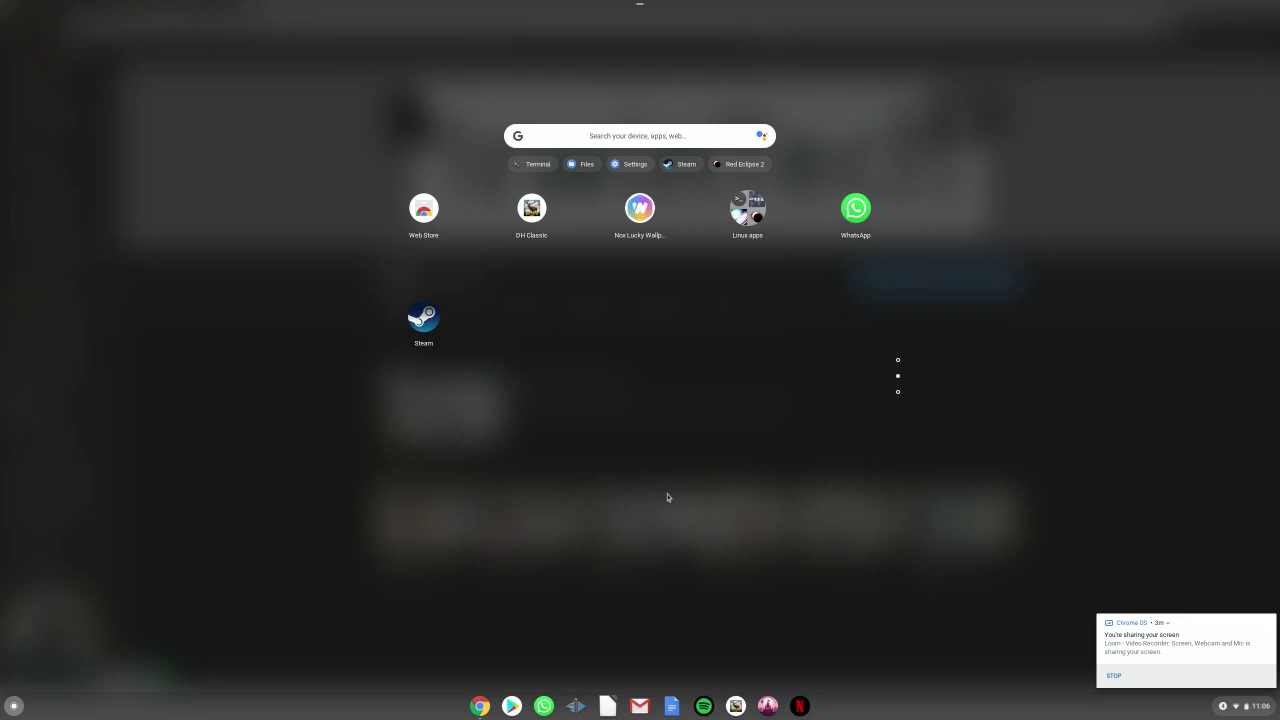
left_click(668, 497)
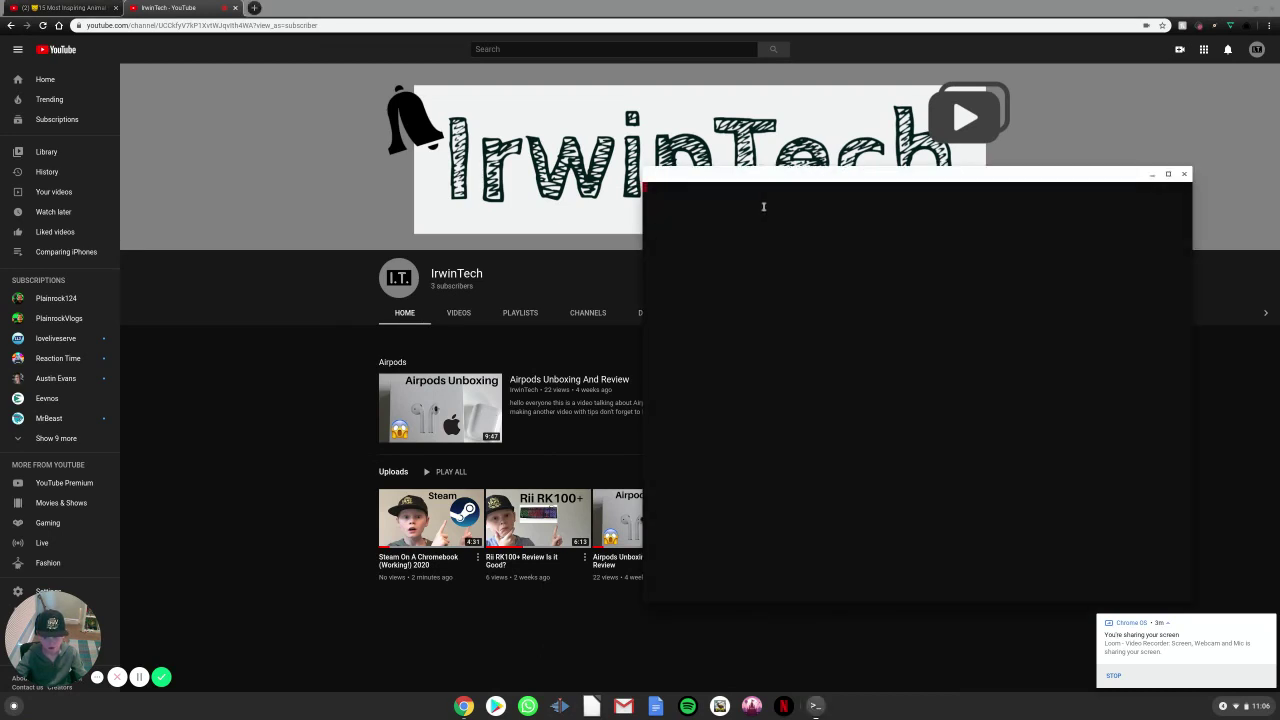
Run 'sudo apt install libreoffice' (already newest, 1:5.2.7-1+deb9u11), then close the terminal window.
type("sudo ")
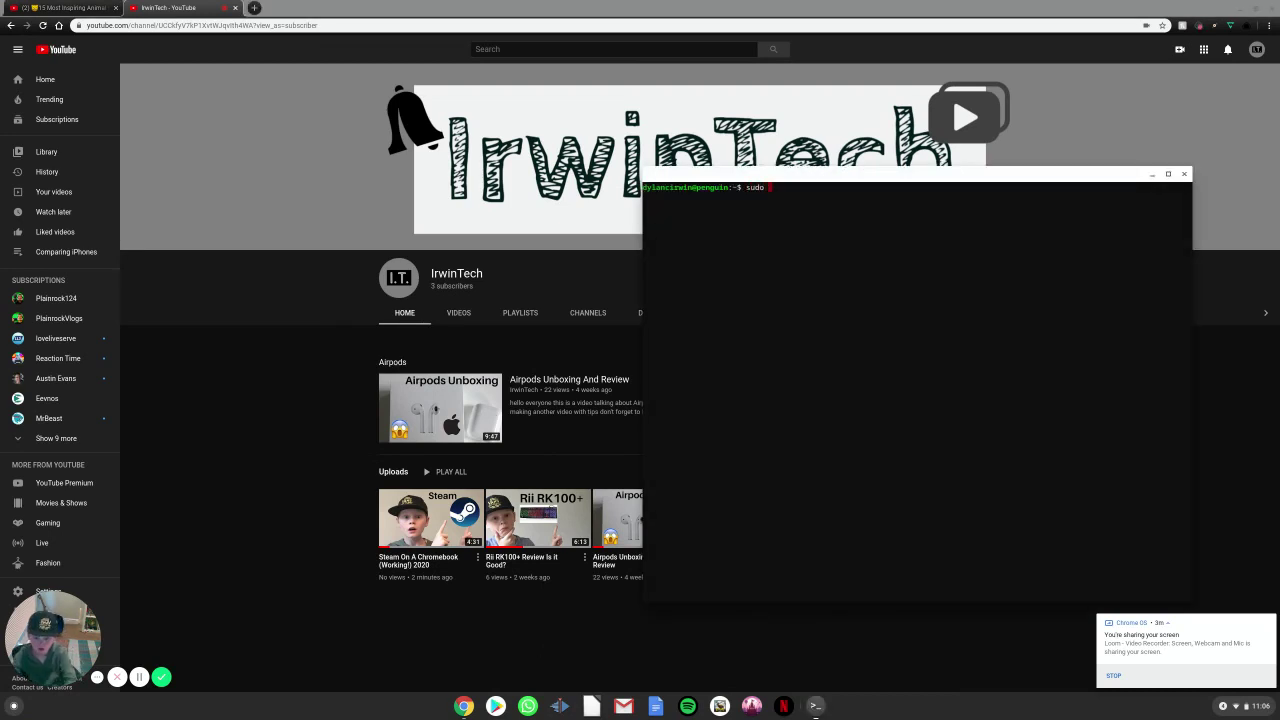
type("apt install")
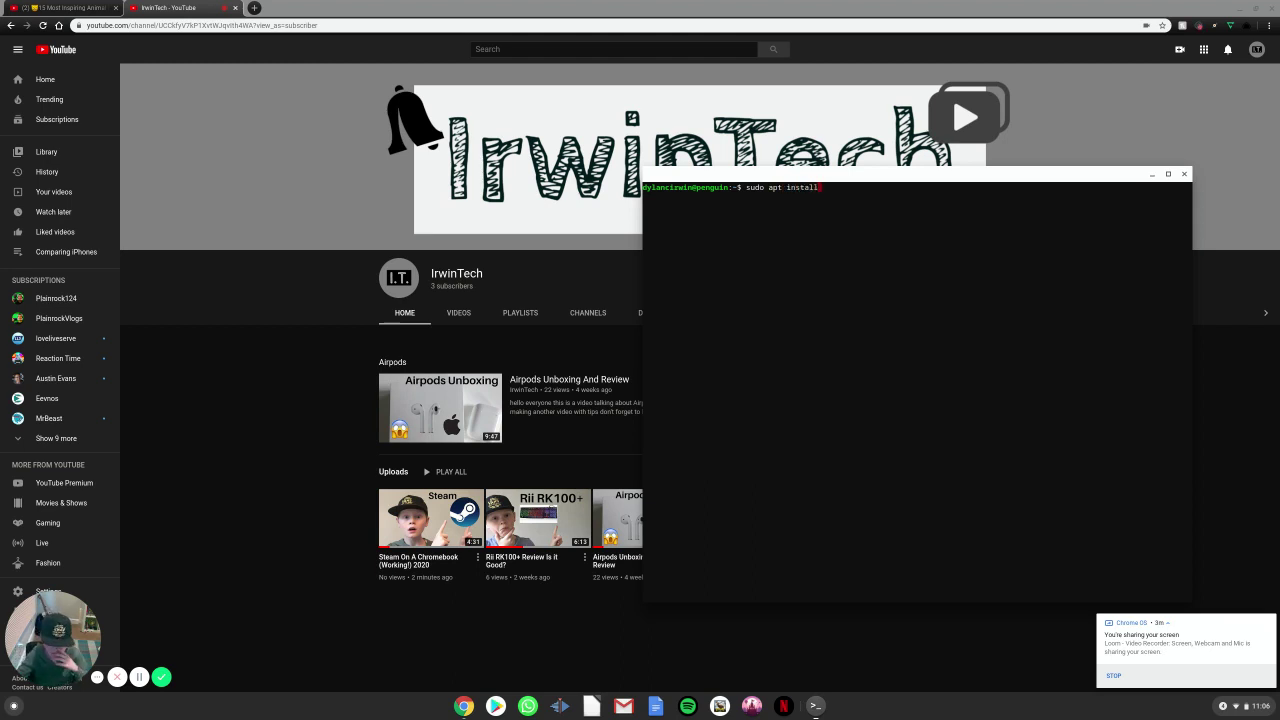
type(" li")
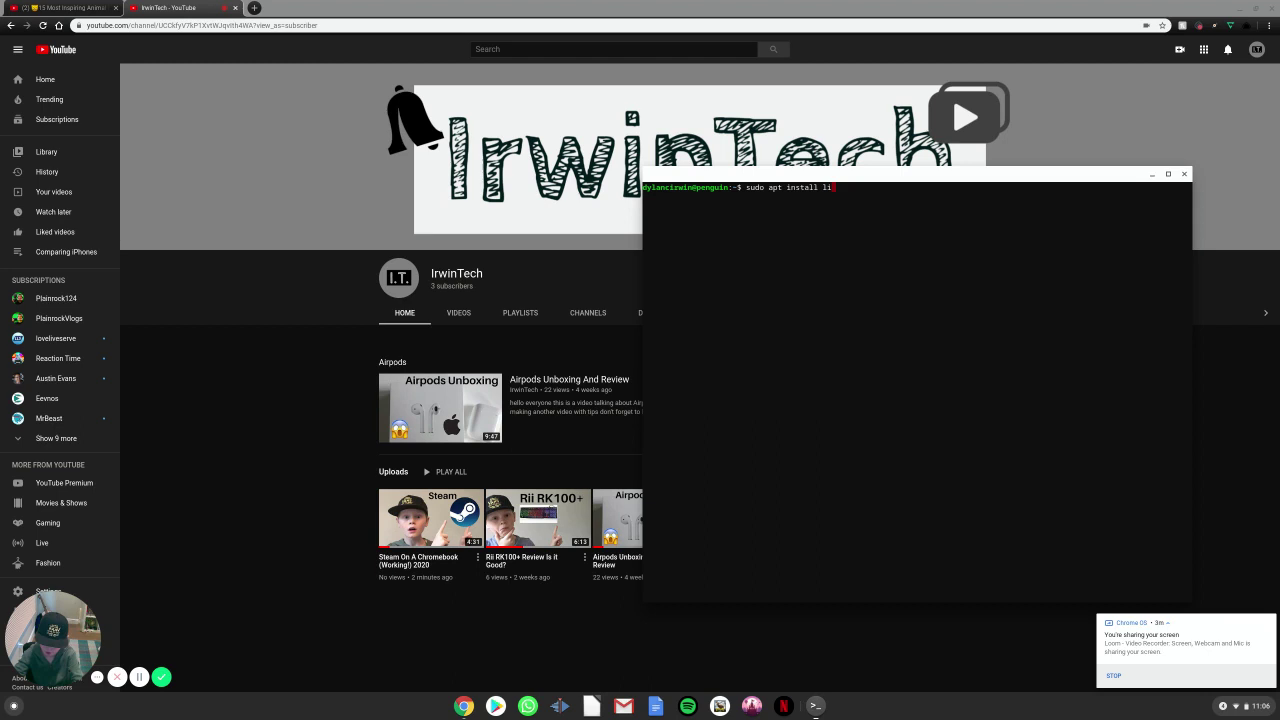
type("breoffice")
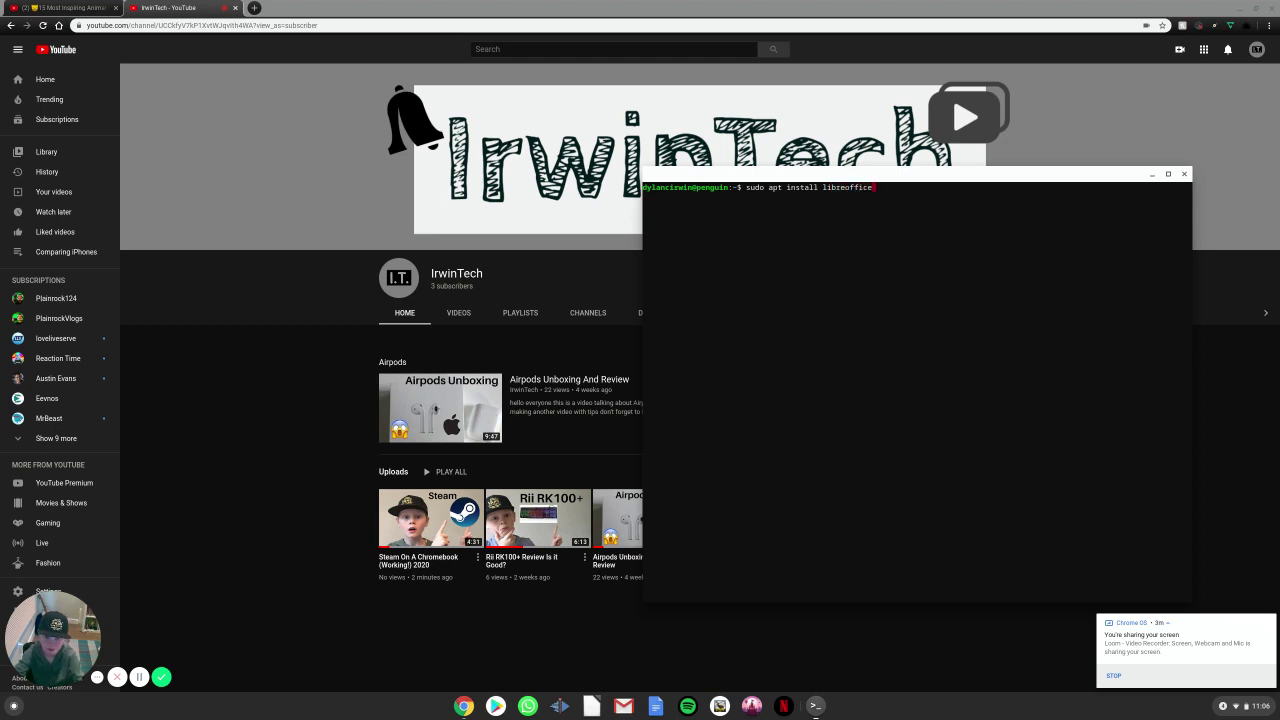
key("Return")
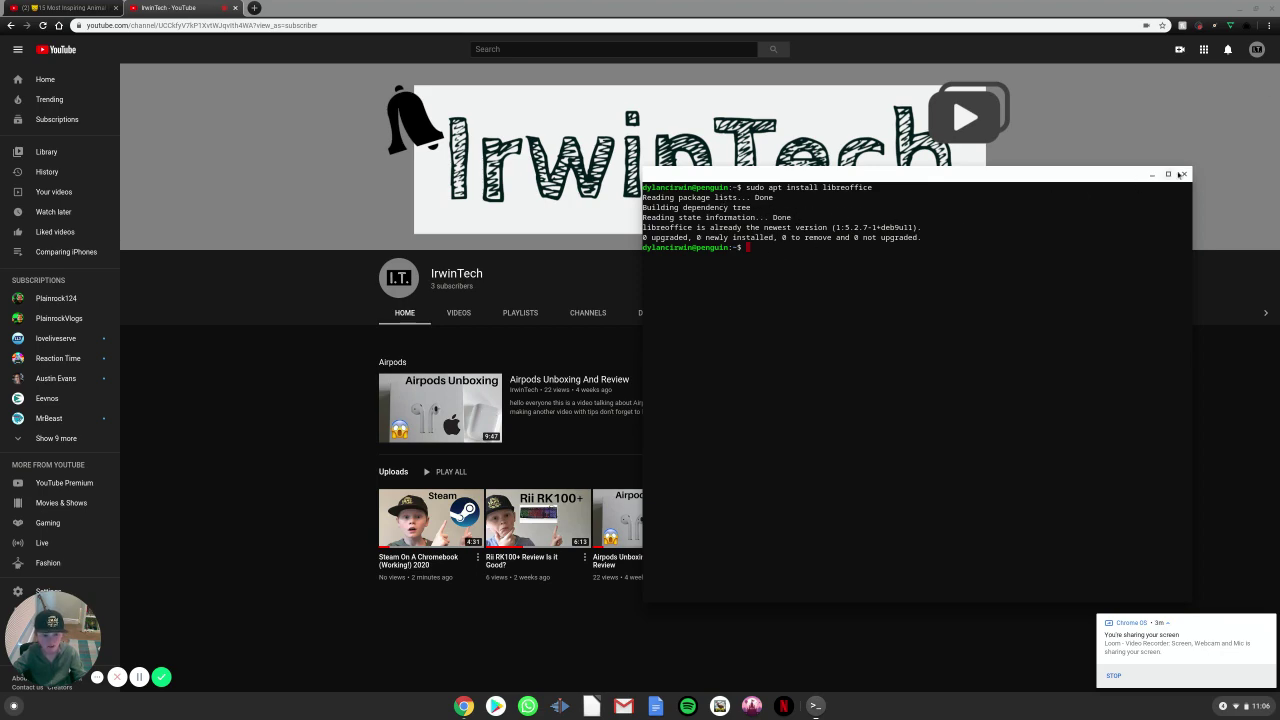
left_click(1184, 174)
Confirm Leave in the 'Leave app?' dialog to exit the terminal.
left_click(966, 230)
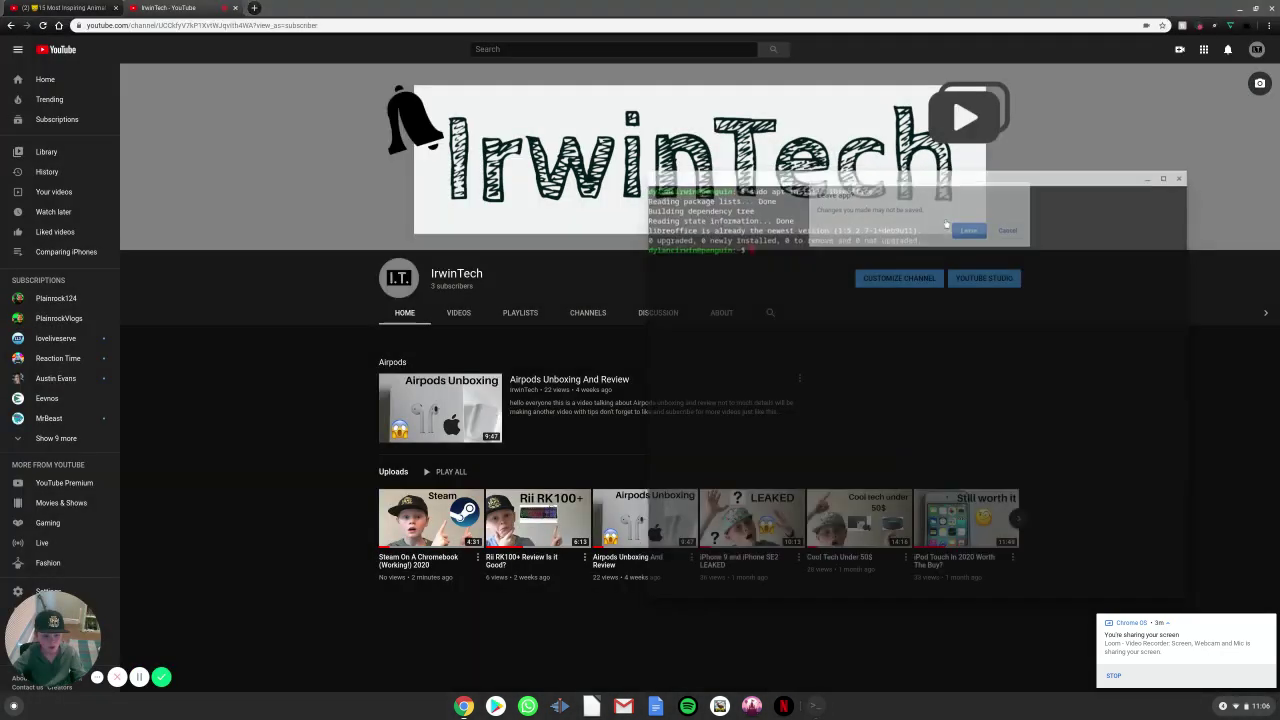